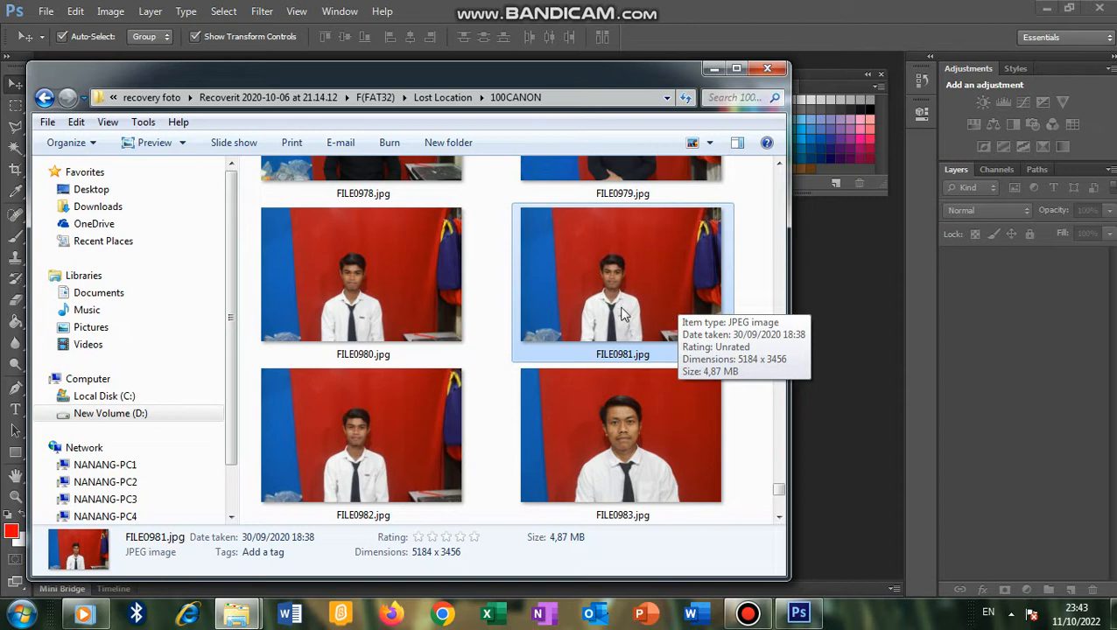
- Open FILE0981.jpg from the 100CANON folder in Photoshop and detach it into its own floating window
right_click(619, 272)
mouse_move(832, 343)
left_click(926, 344)
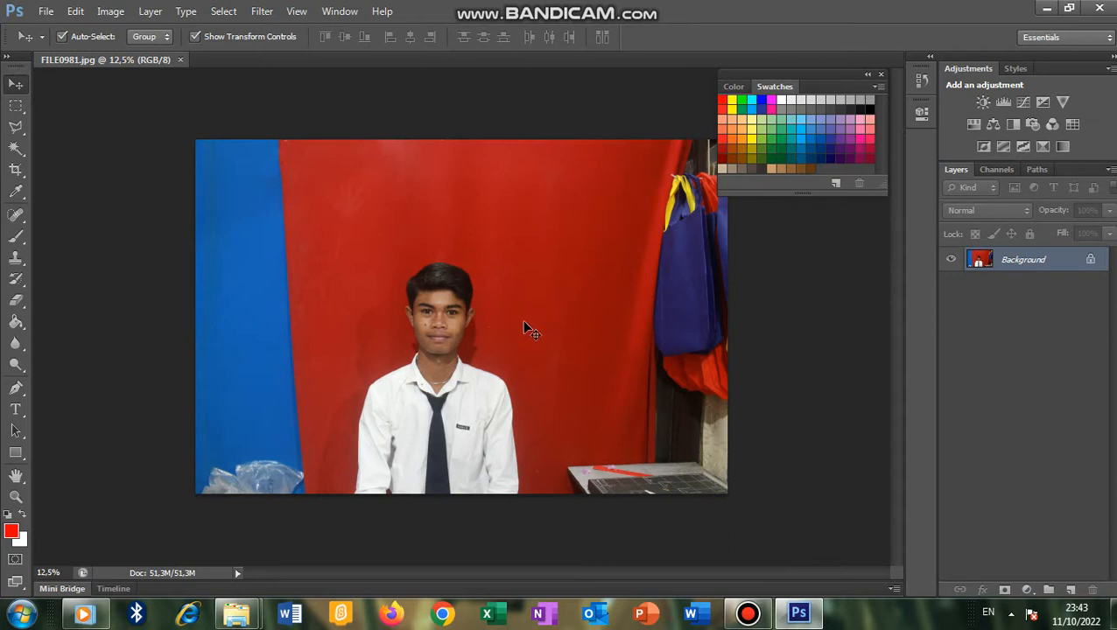
key("ctrl+plus")
key("ctrl+plus")
key("ctrl+plus")
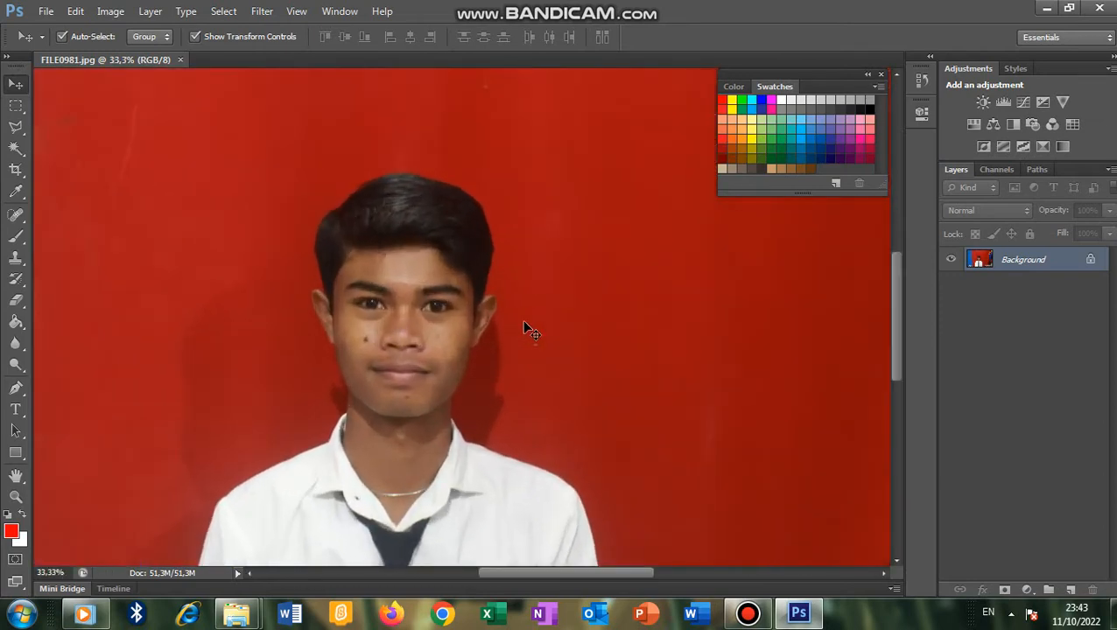
key("ctrl+plus")
key("ctrl+minus")
key("ctrl+minus")
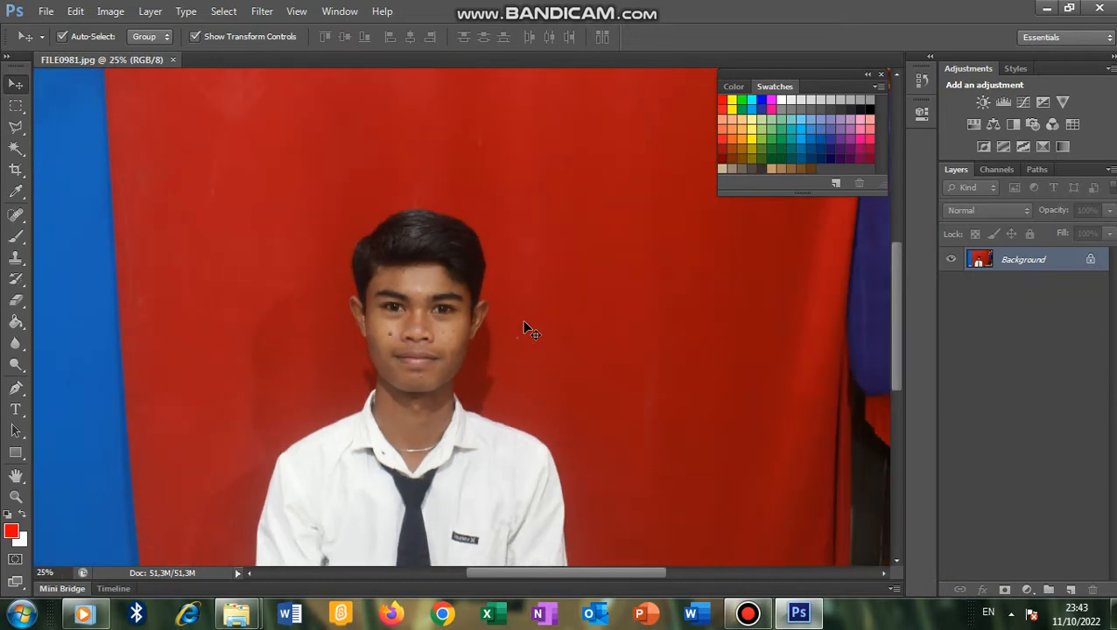
key("ctrl+minus")
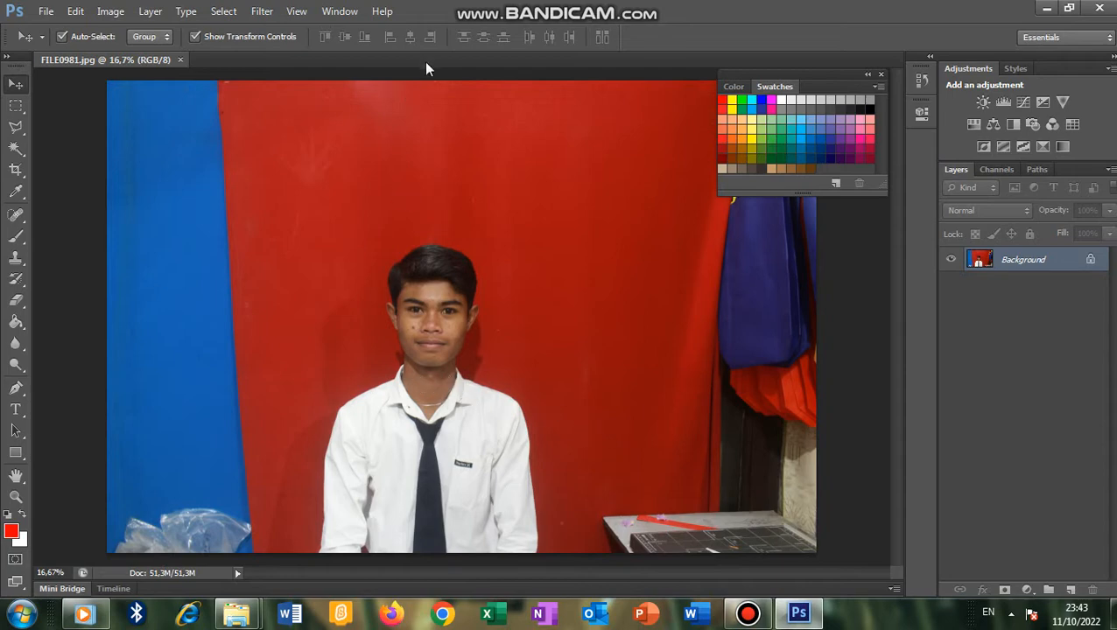
left_click_drag(427, 69, 427, 79)
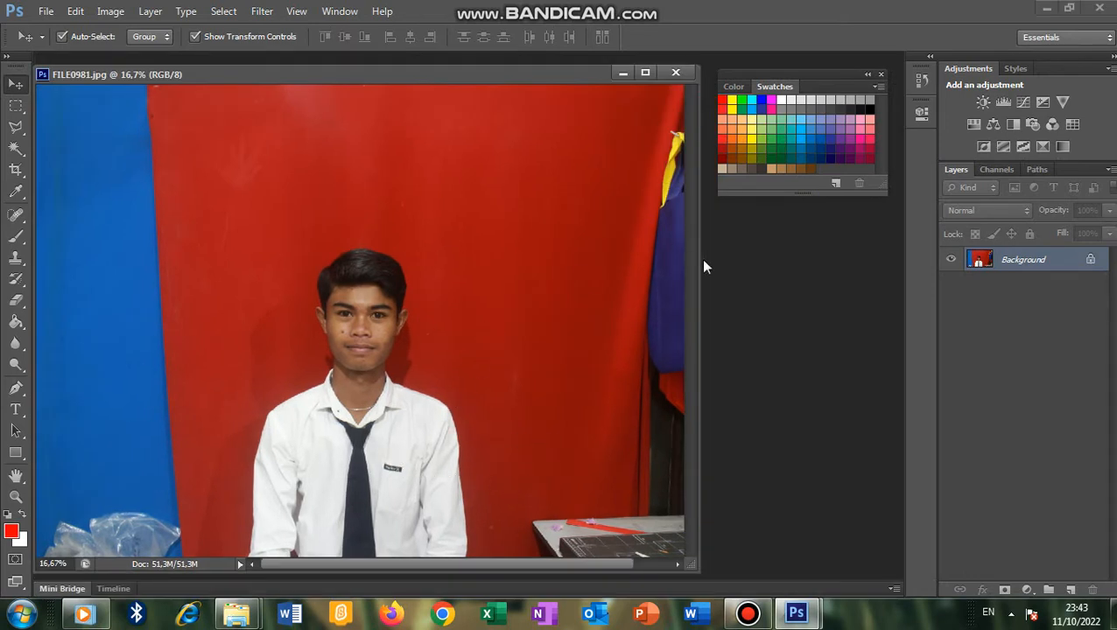
- Convert the locked background into the normal layer "Layer 0" and rotate it about 0.93° counterclockwise to straighten the subject
double_click(1090, 262)
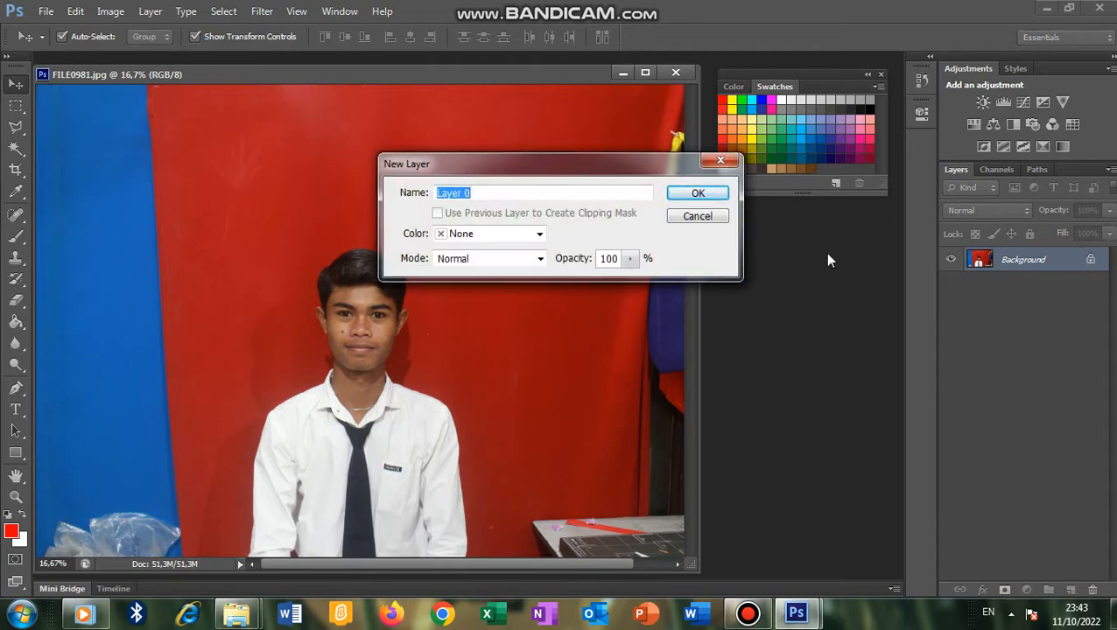
left_click(701, 194)
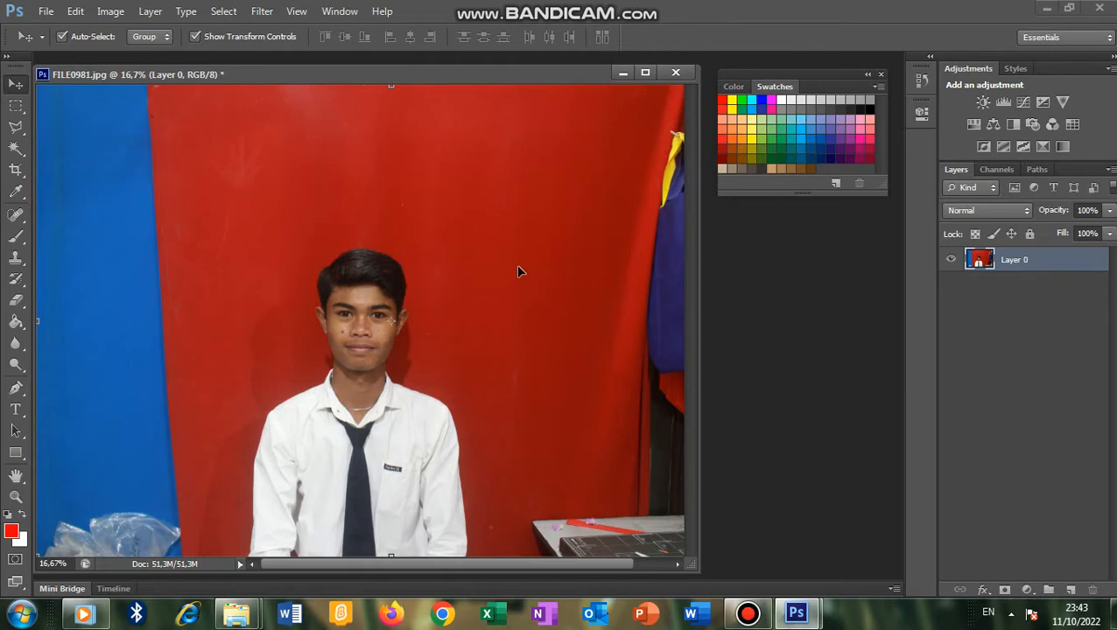
key("ctrl+minus")
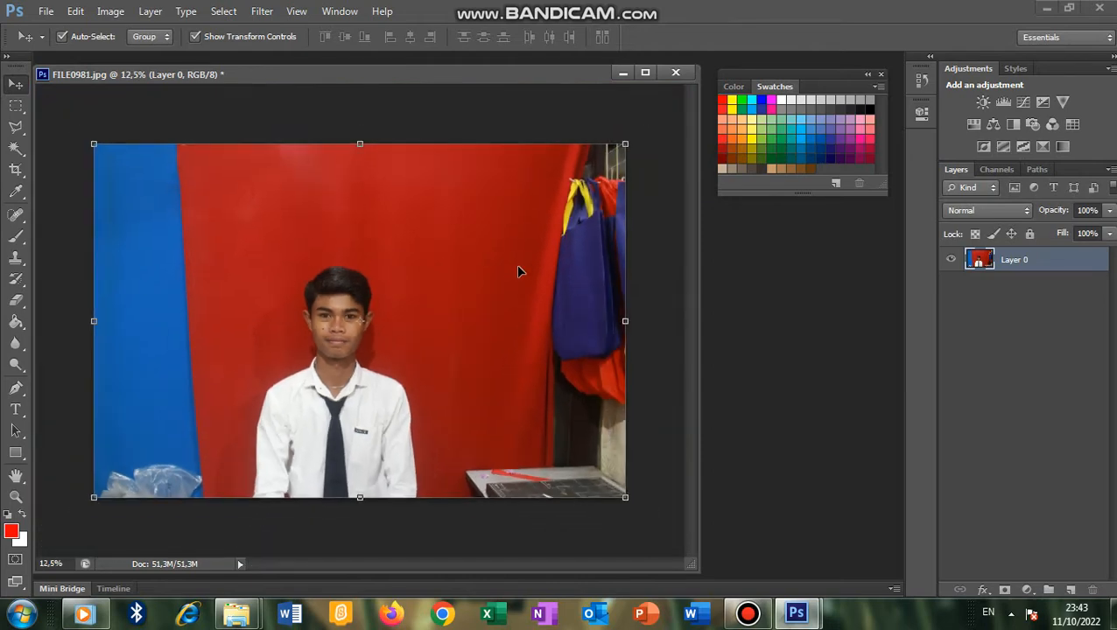
mouse_move(645, 138)
left_mouse_down()
mouse_move(642, 127)
mouse_move(657, 152)
mouse_move(627, 124)
mouse_move(626, 140)
left_mouse_up()
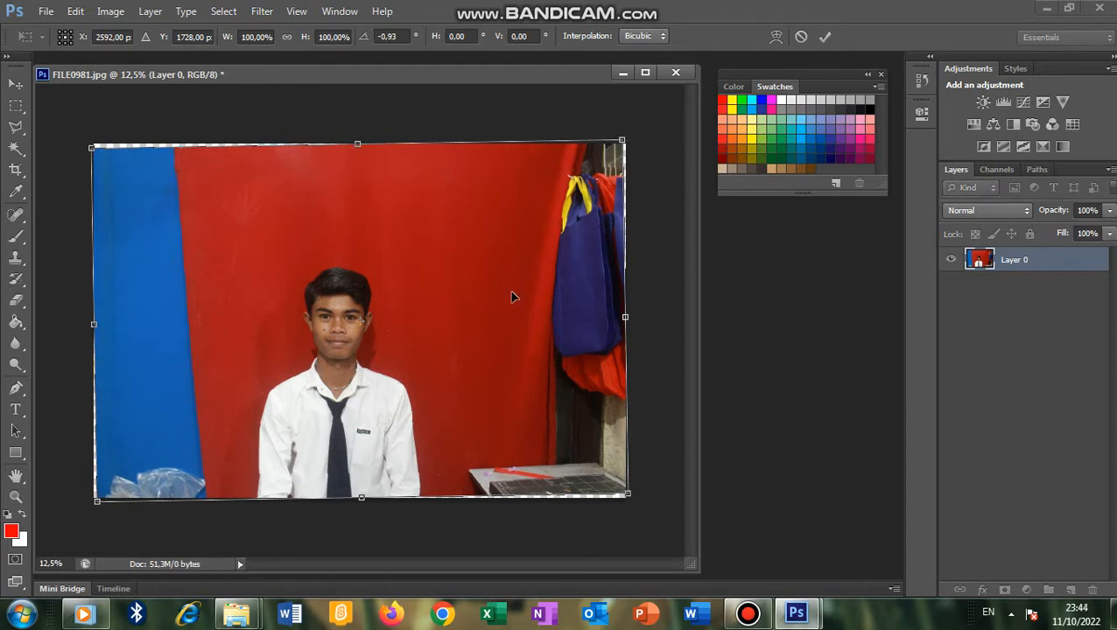
key("Return")
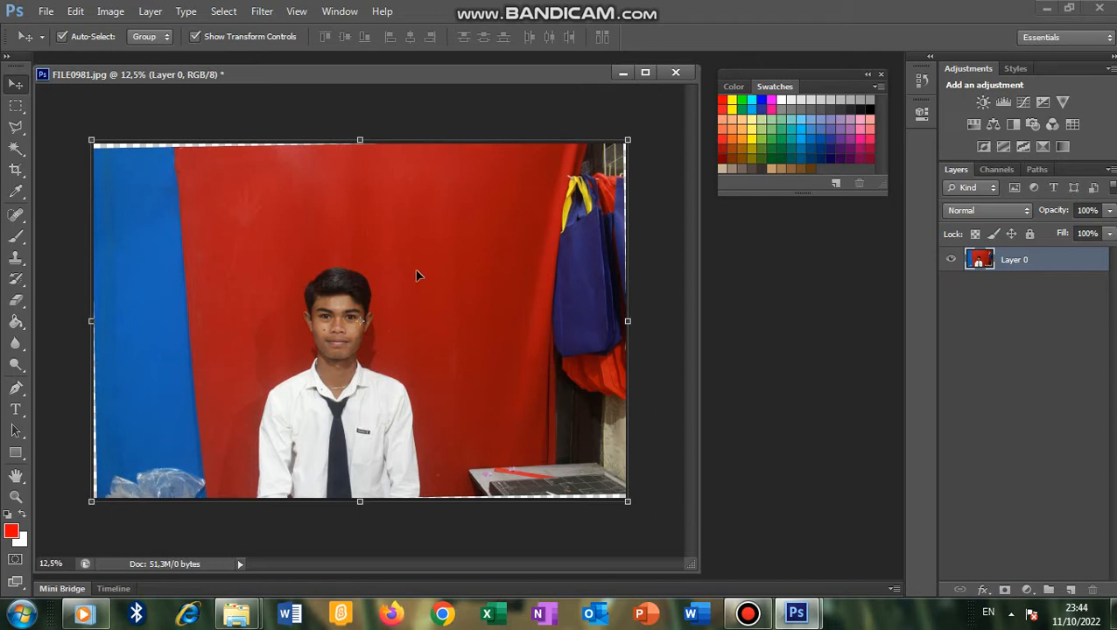
left_click(294, 116)
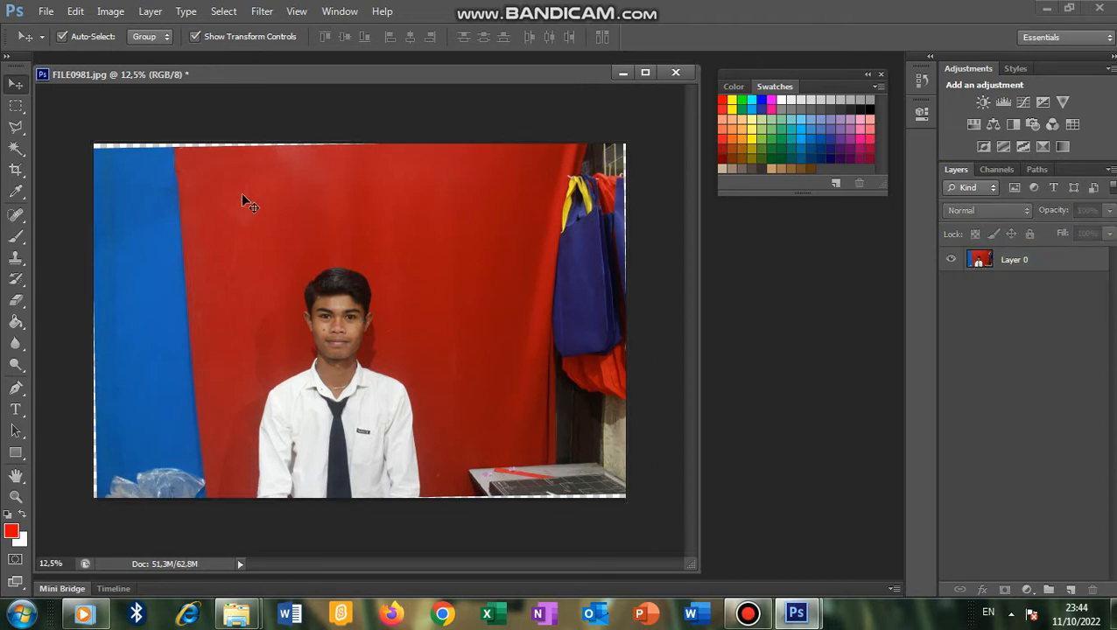
- Crop the photo to 3 cm × 4 cm, framing the subject centrally from just above the hair to just below the shirt badge
left_click(15, 174)
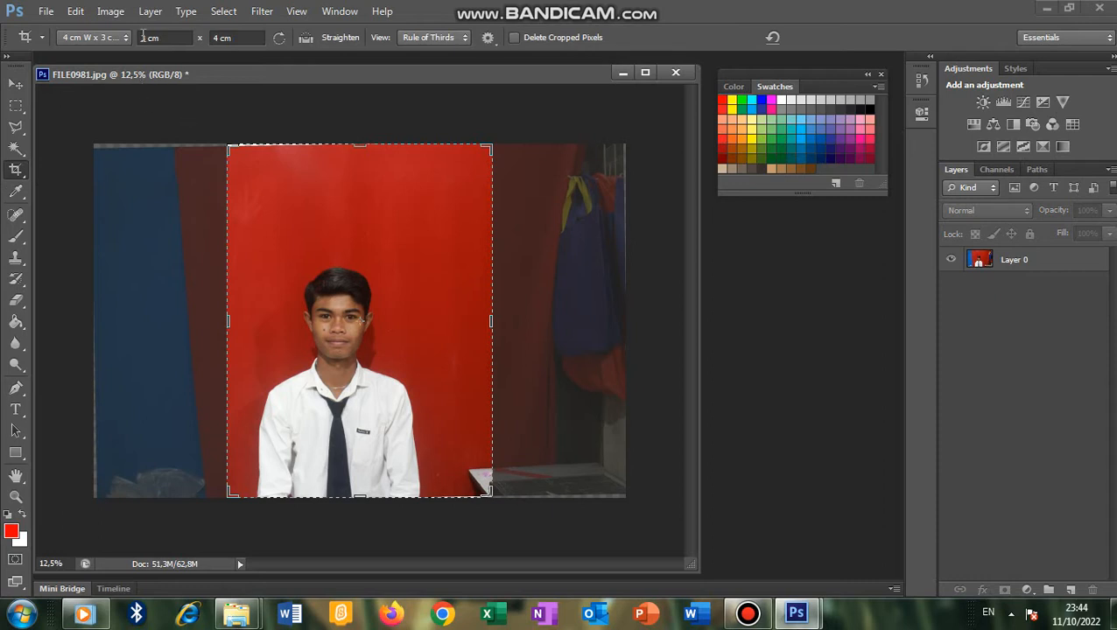
left_click_drag(486, 506, 421, 423)
left_click_drag(394, 298, 368, 194)
left_click_drag(449, 432, 421, 411)
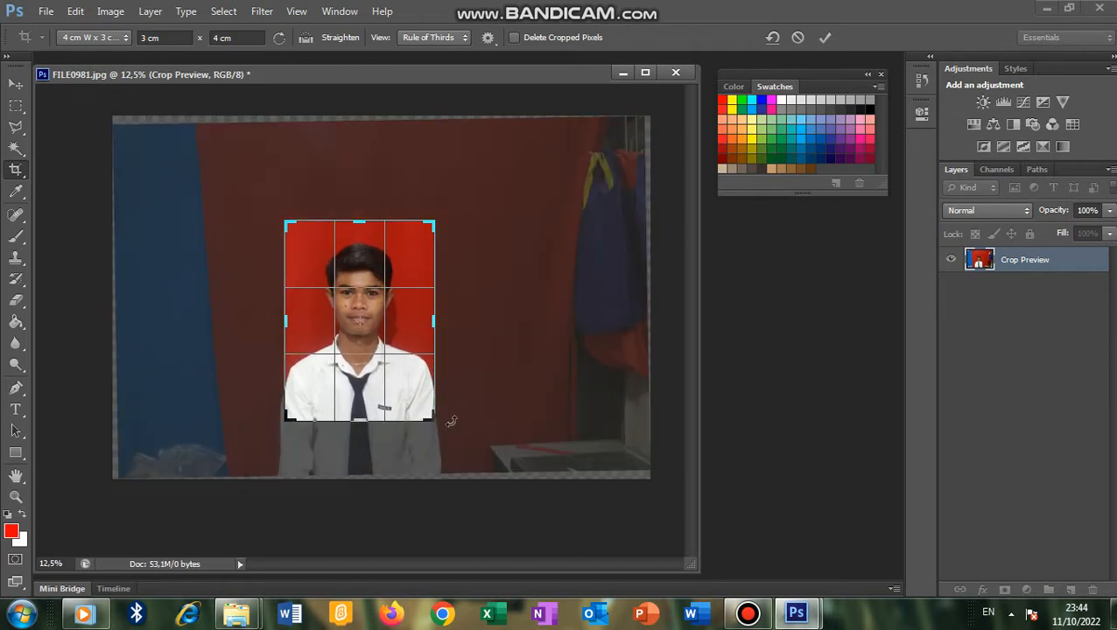
left_click(821, 38)
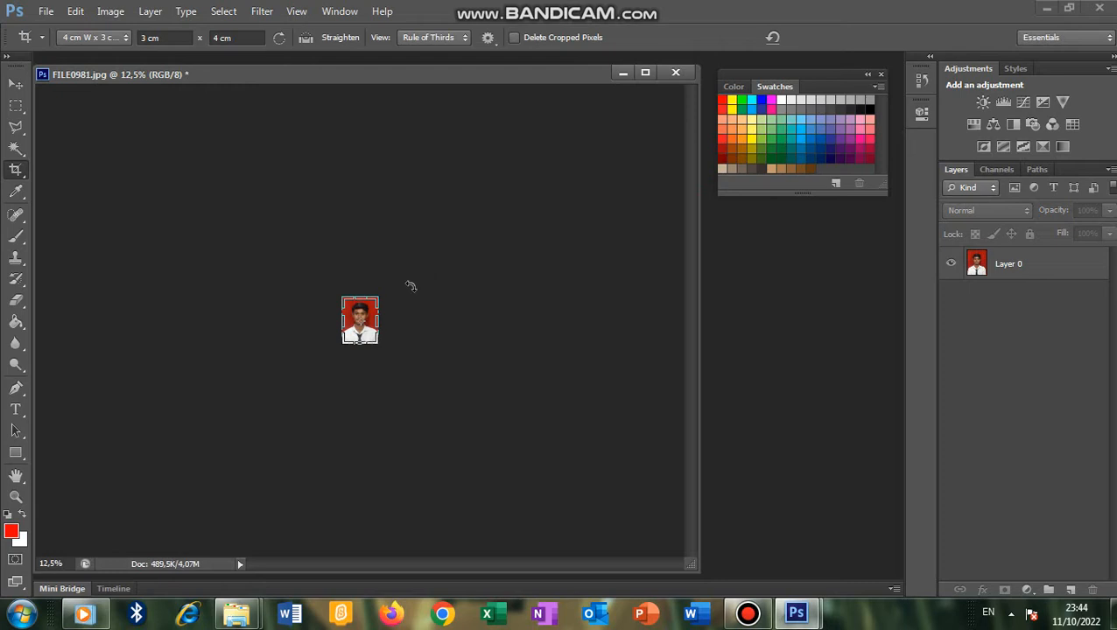
key("ctrl+0")
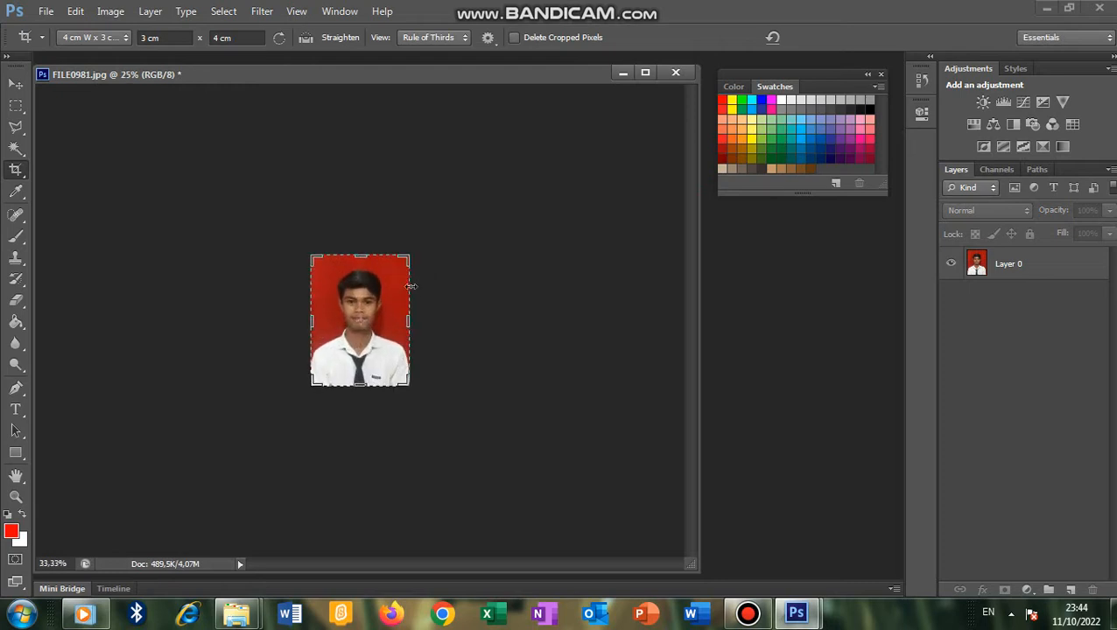
key("ctrl+plus")
key("ctrl+minus")
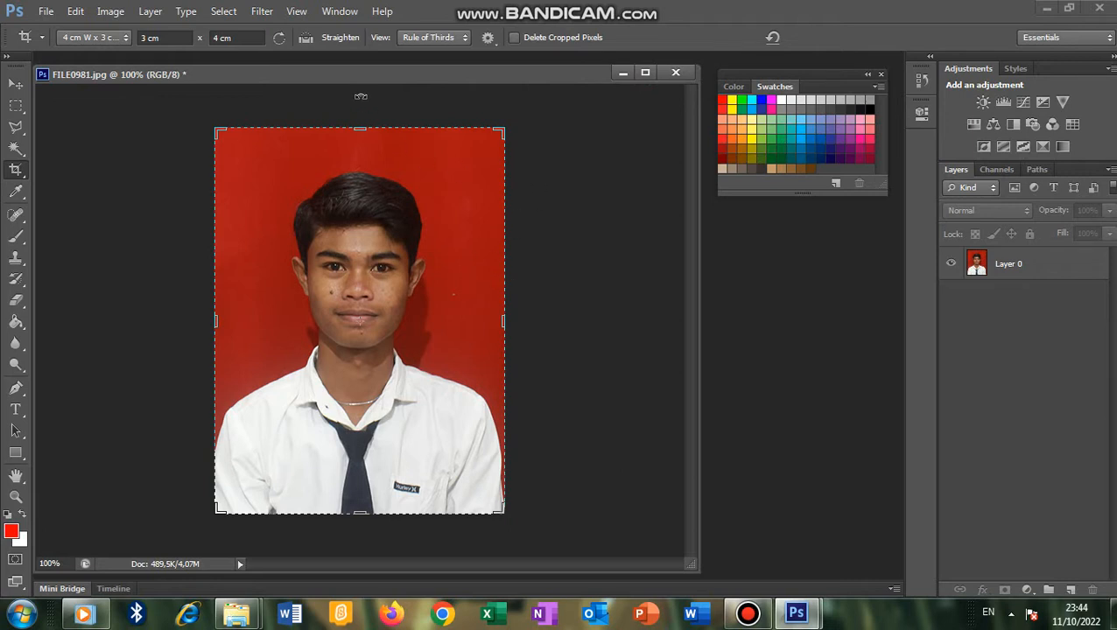
left_click(16, 84)
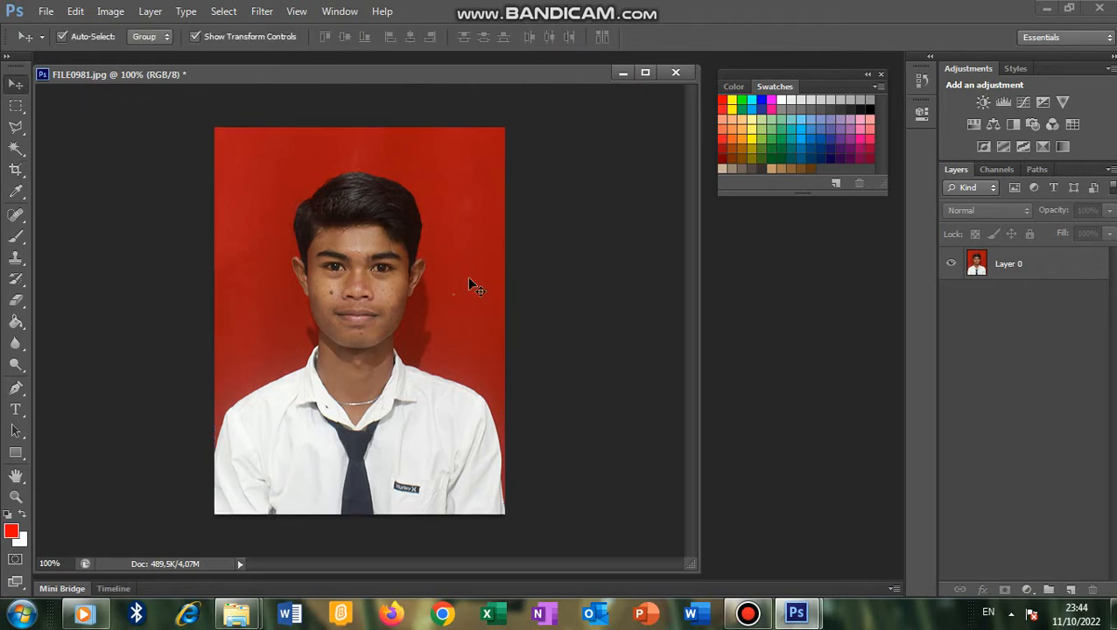
- Examine the cropped portrait up close for skin blemishes, lighting and background quality
key("ctrl+plus")
key("ctrl+minus")
key("ctrl+plus")
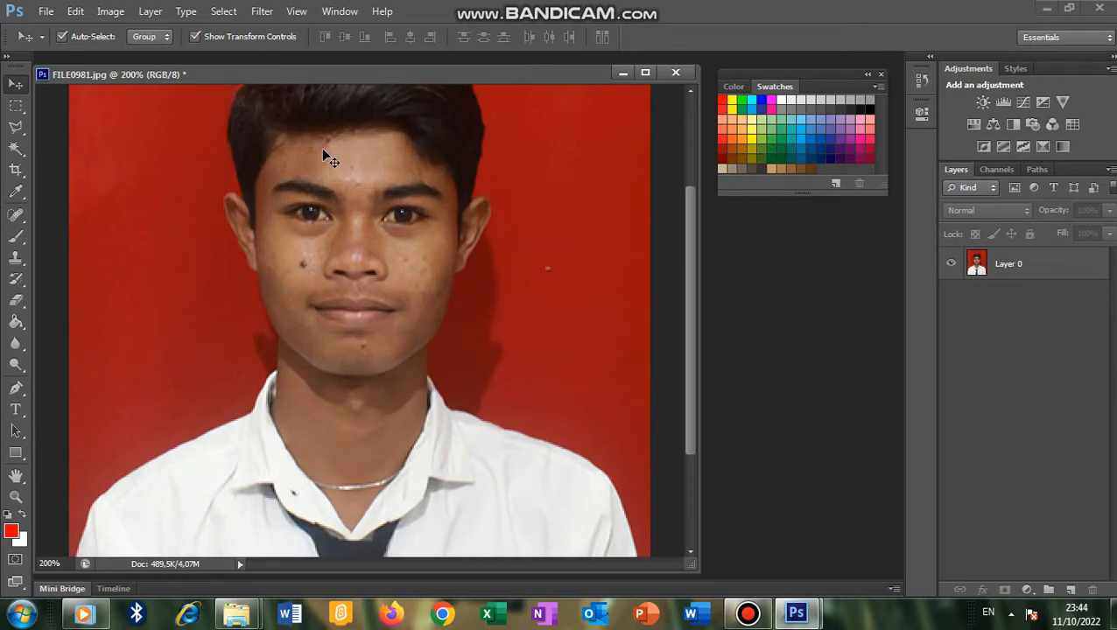
key("ctrl+minus")
key("ctrl+plus")
key("ctrl+plus")
key("ctrl+minus")
key("ctrl+minus")
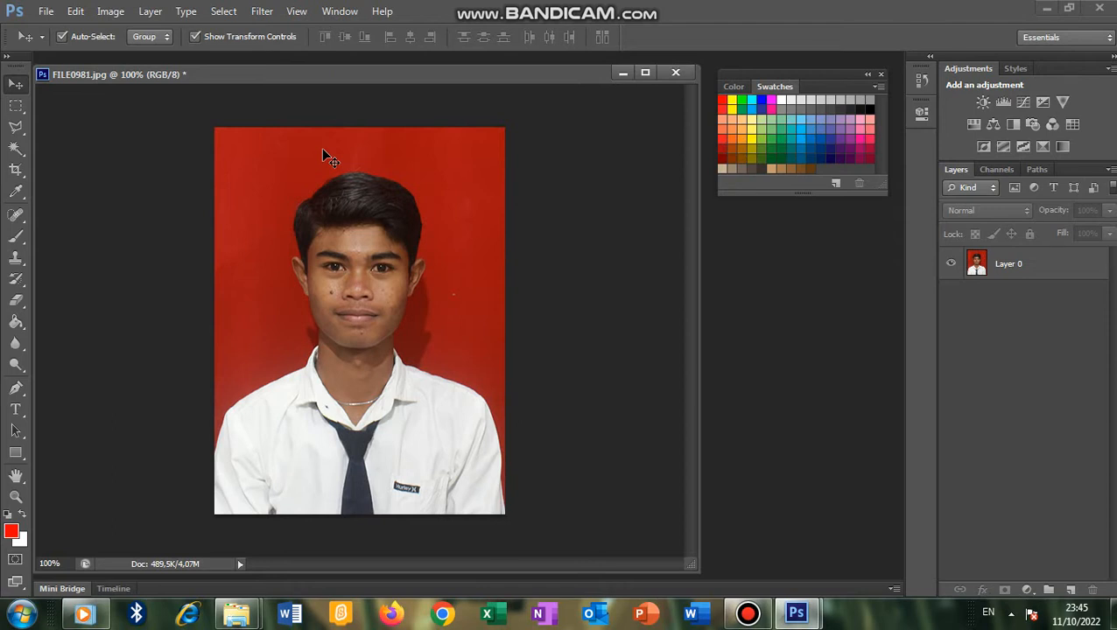
key("ctrl+plus")
key("ctrl+minus")
- Make Layer 0 the active layer
left_click(113, 11)
mouse_move(148, 18)
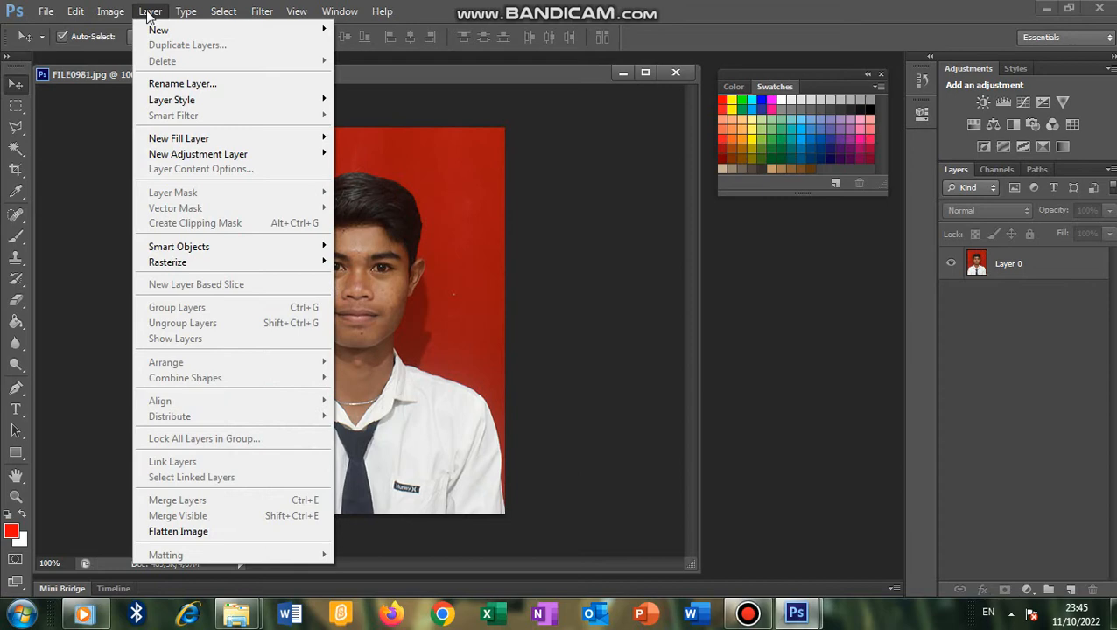
mouse_move(76, 11)
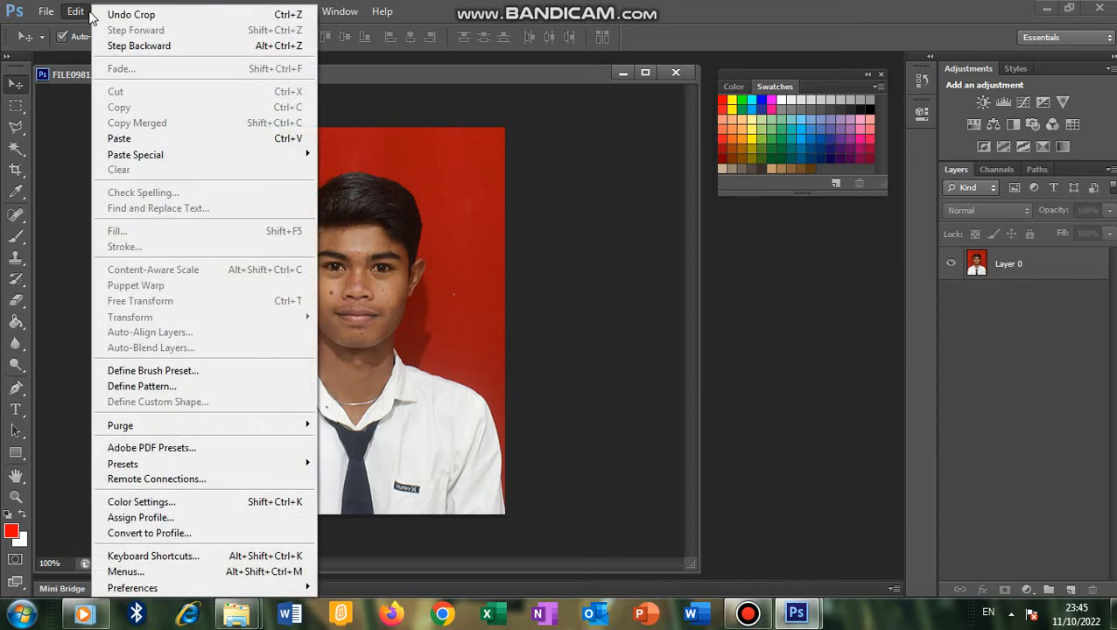
left_click(1016, 274)
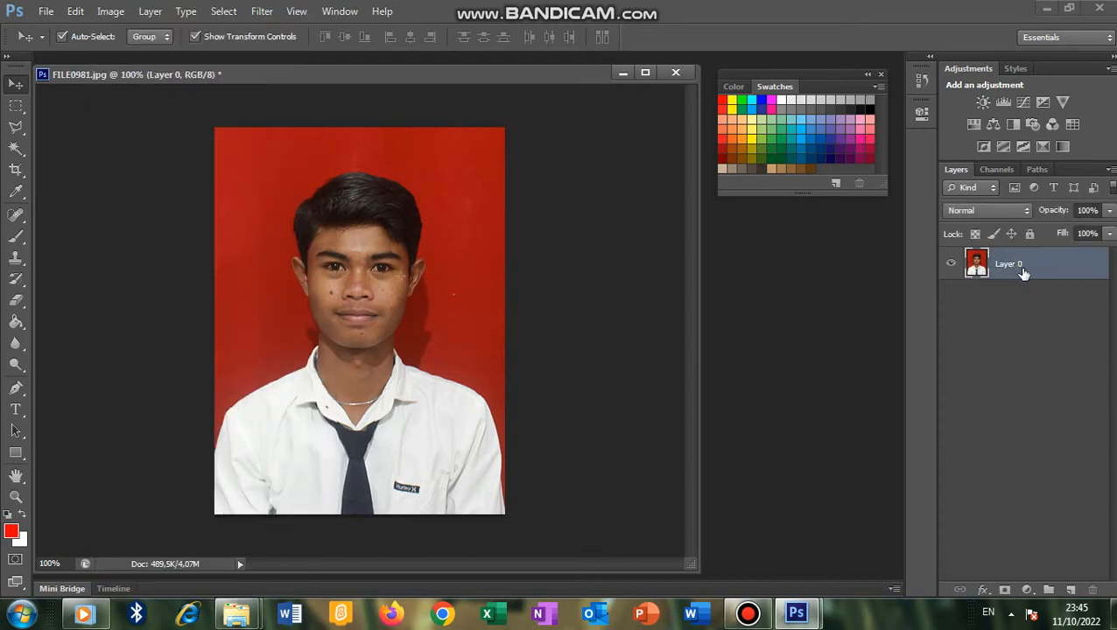
left_click(108, 16)
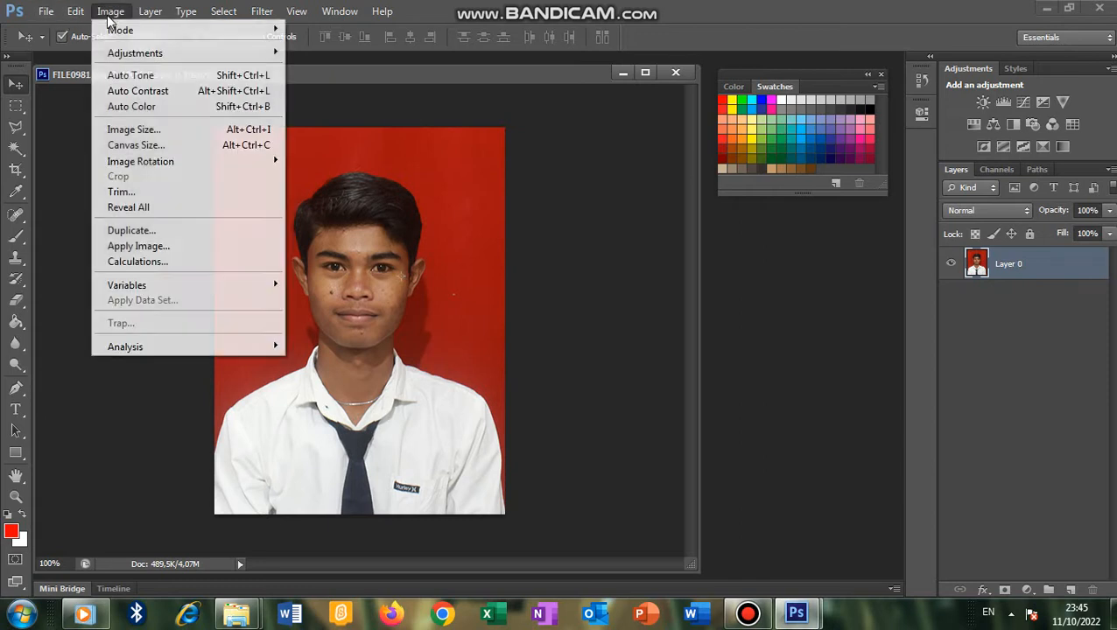
mouse_move(117, 53)
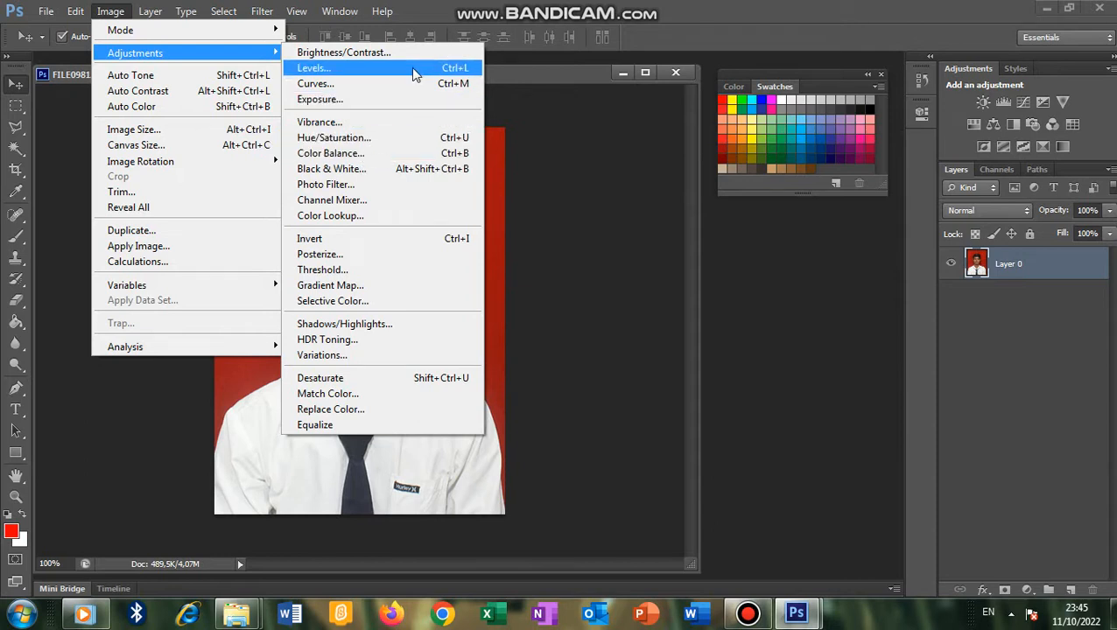
left_click(357, 51)
mouse_move(514, 209)
left_mouse_down()
mouse_move(581, 229)
mouse_move(464, 254)
mouse_move(516, 230)
left_mouse_up()
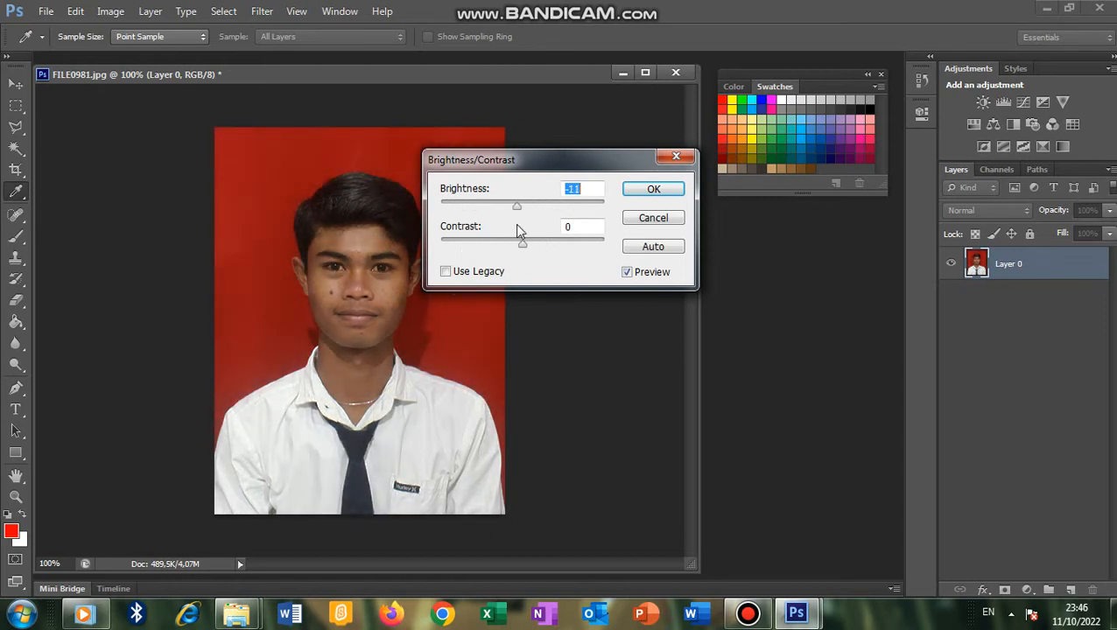
left_click_drag(516, 229, 549, 260)
mouse_move(516, 257)
left_mouse_down()
mouse_move(562, 260)
mouse_move(514, 266)
left_mouse_up()
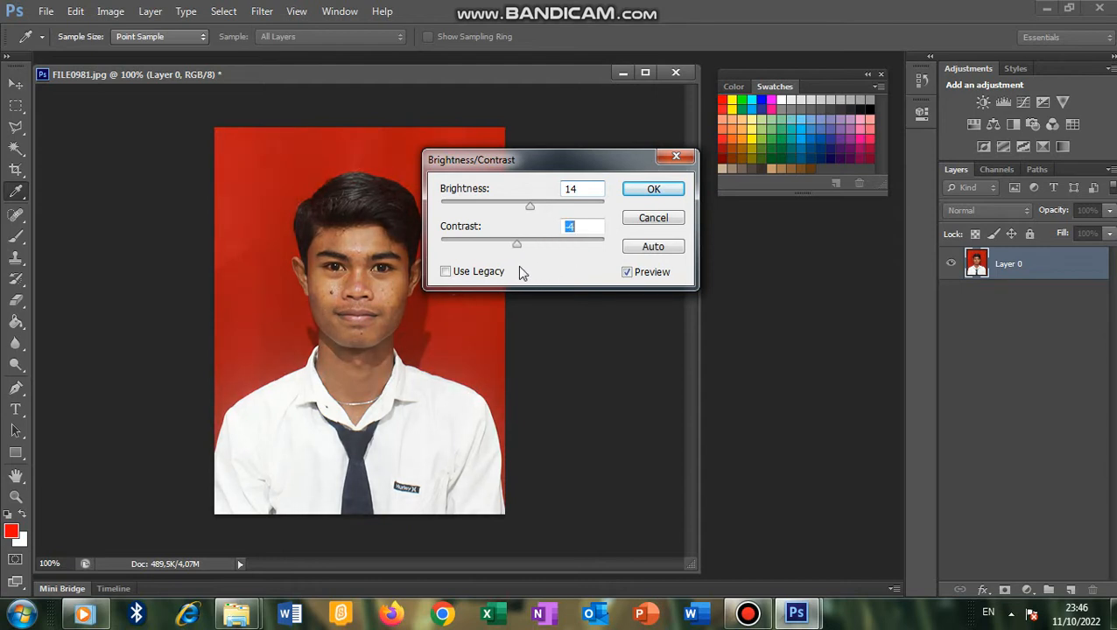
mouse_move(520, 267)
left_mouse_down()
mouse_move(554, 279)
mouse_move(536, 284)
mouse_move(520, 272)
left_mouse_up()
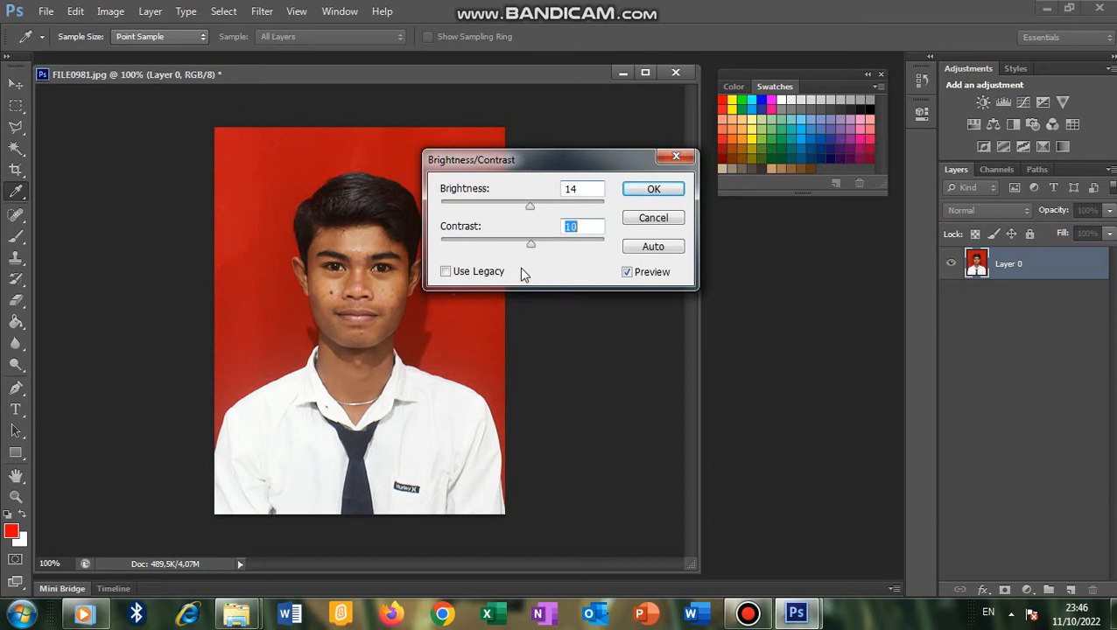
left_click(665, 219)
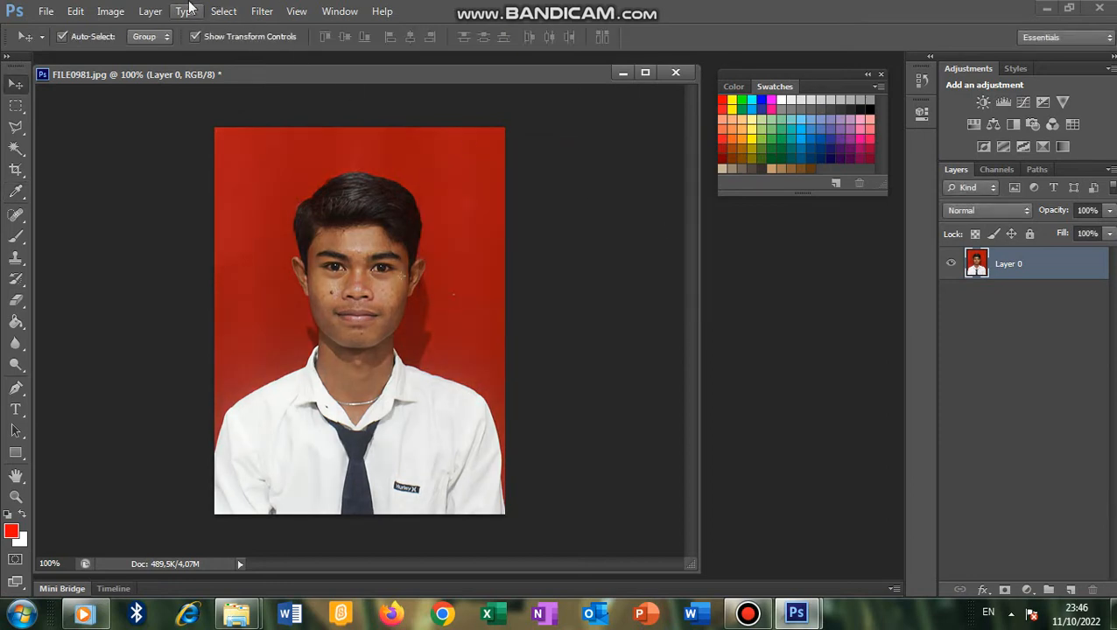
- Try a Levels adjustment on the portrait with input levels 28, 1.25 and 233, and discard it
left_click(117, 13)
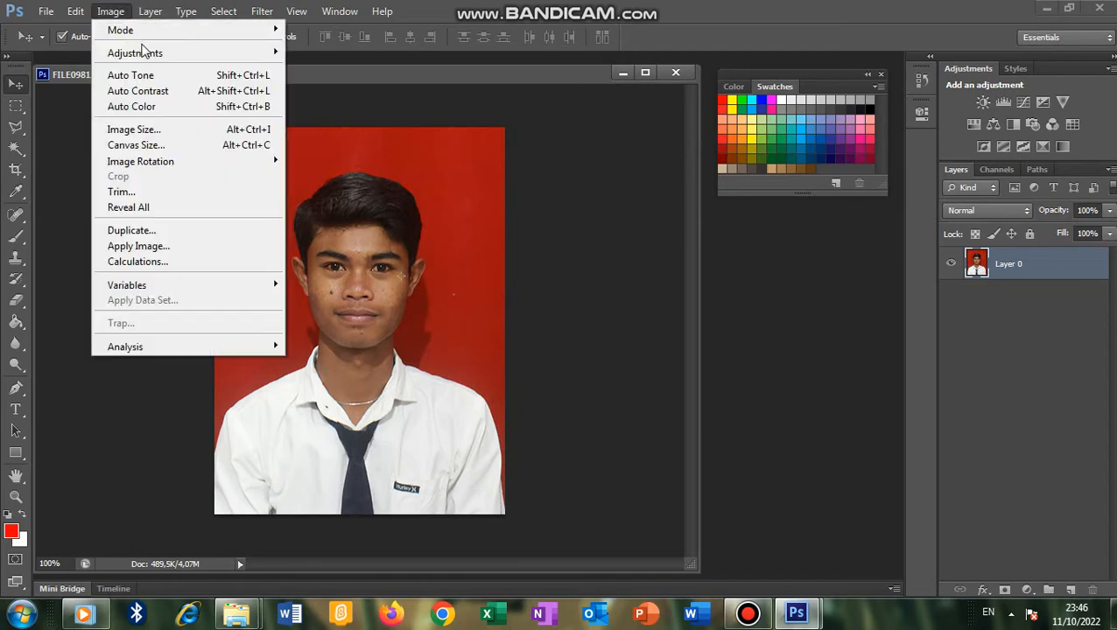
mouse_move(187, 62)
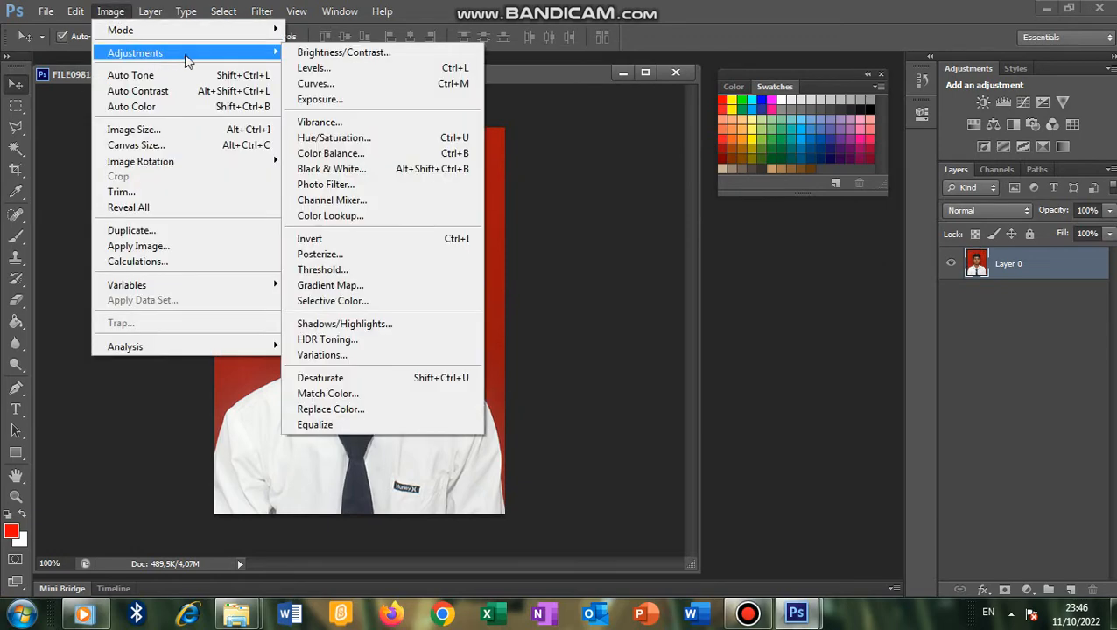
left_click(337, 70)
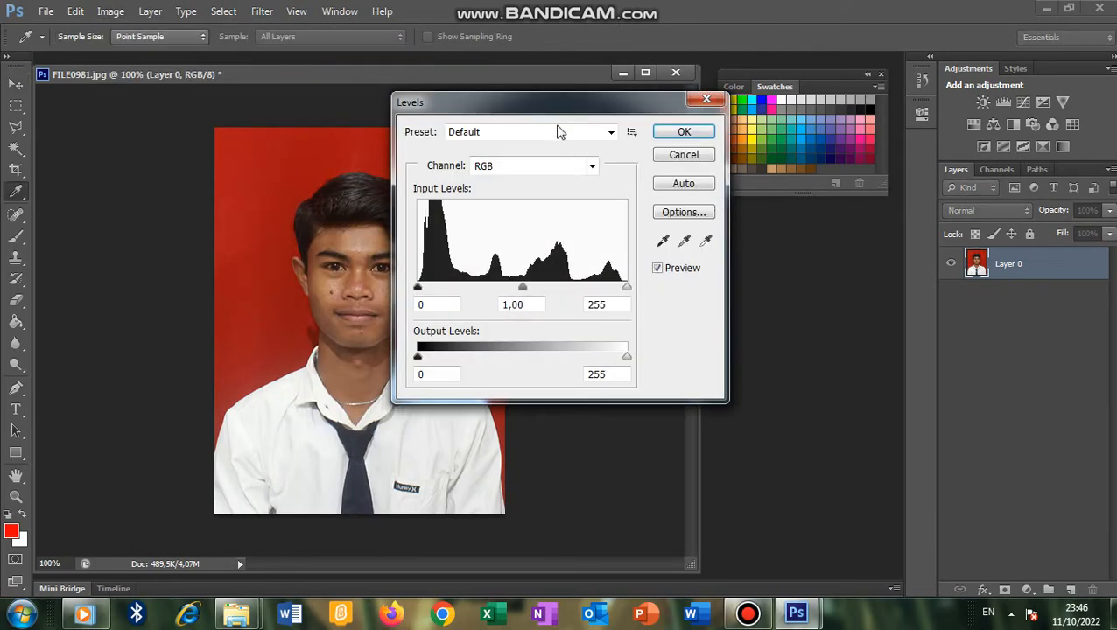
left_click_drag(562, 111, 647, 123)
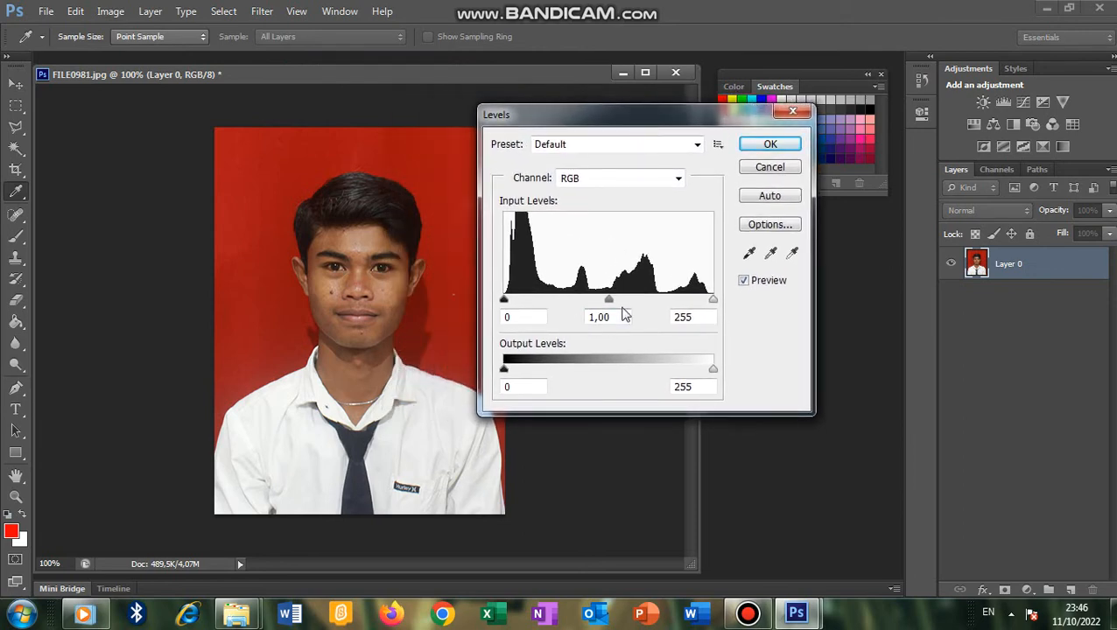
left_click_drag(610, 302, 620, 302)
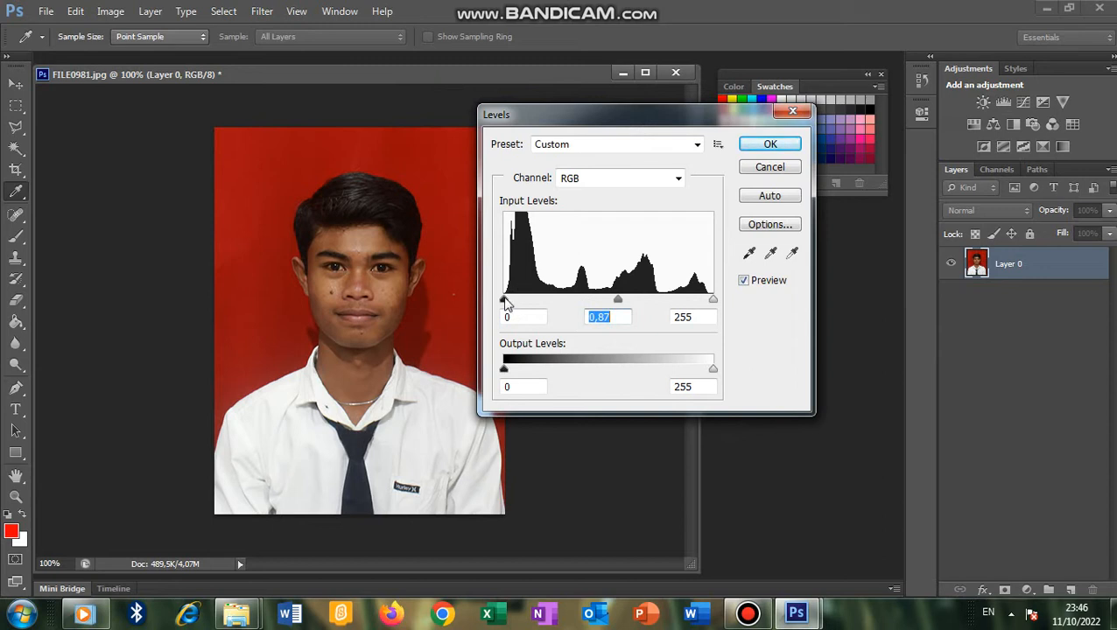
mouse_move(507, 301)
left_mouse_down()
mouse_move(537, 315)
mouse_move(516, 317)
left_mouse_up()
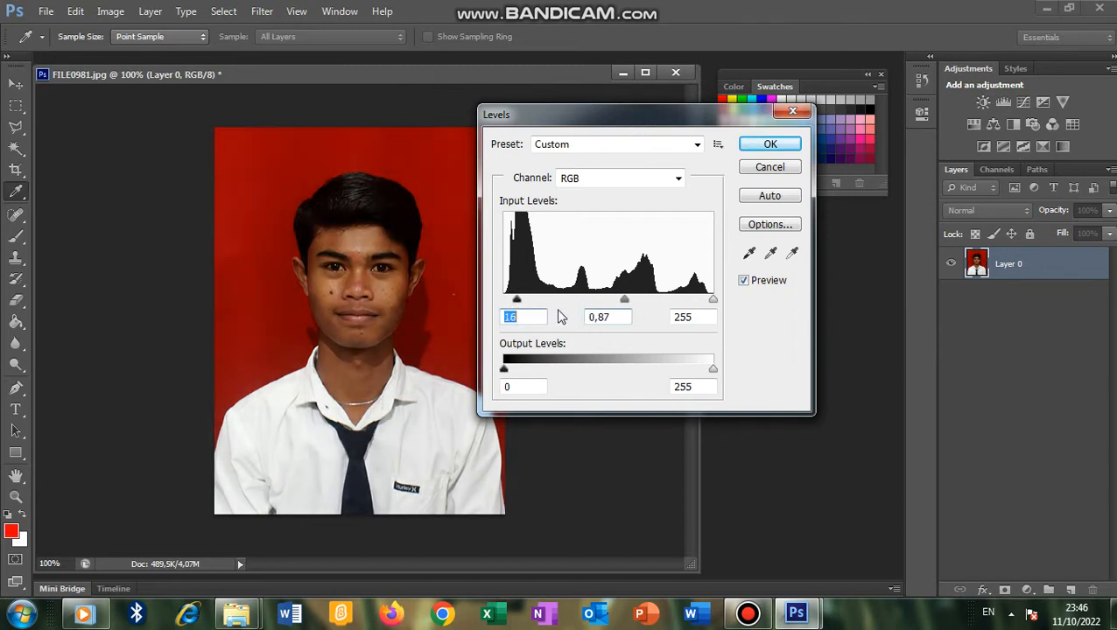
mouse_move(710, 308)
left_mouse_down()
mouse_move(635, 316)
mouse_move(693, 316)
left_mouse_up()
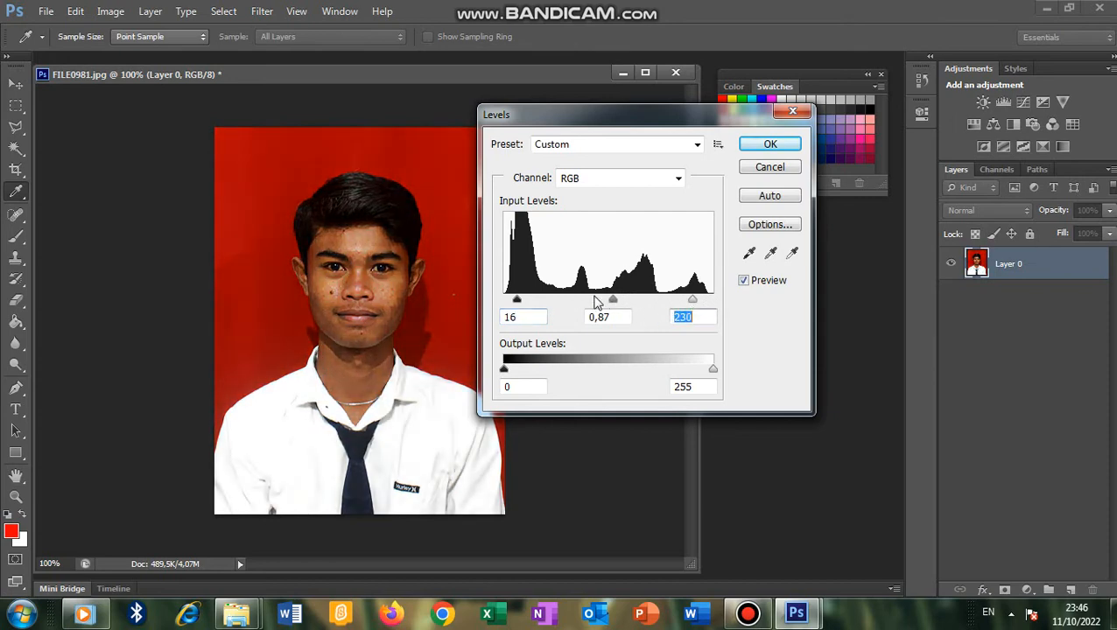
left_click_drag(618, 304, 595, 309)
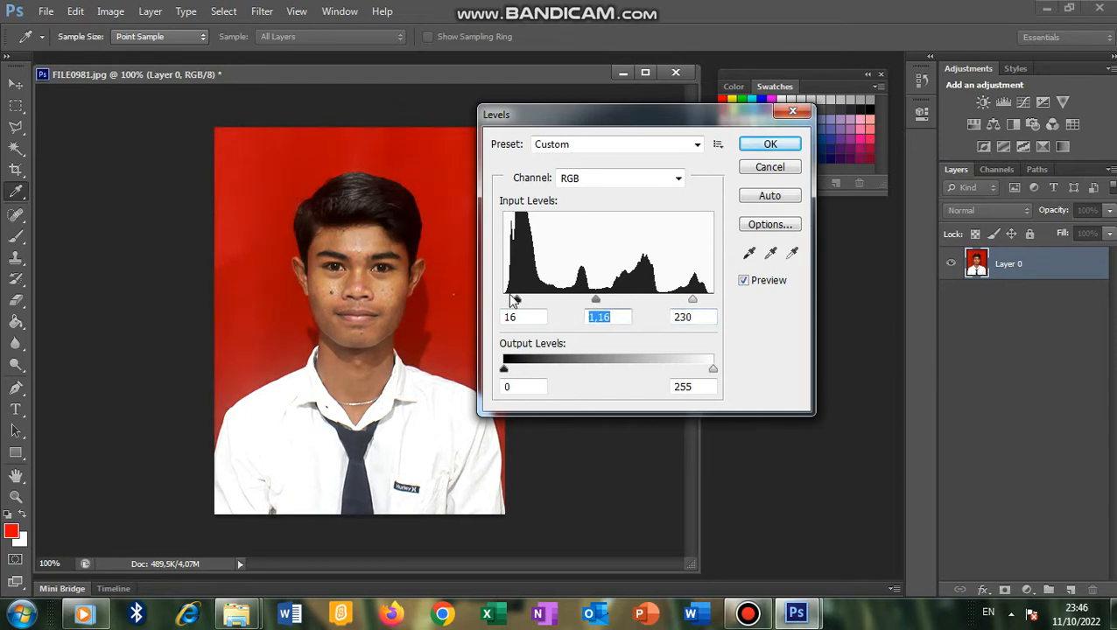
left_click_drag(517, 302, 528, 313)
left_click(598, 303)
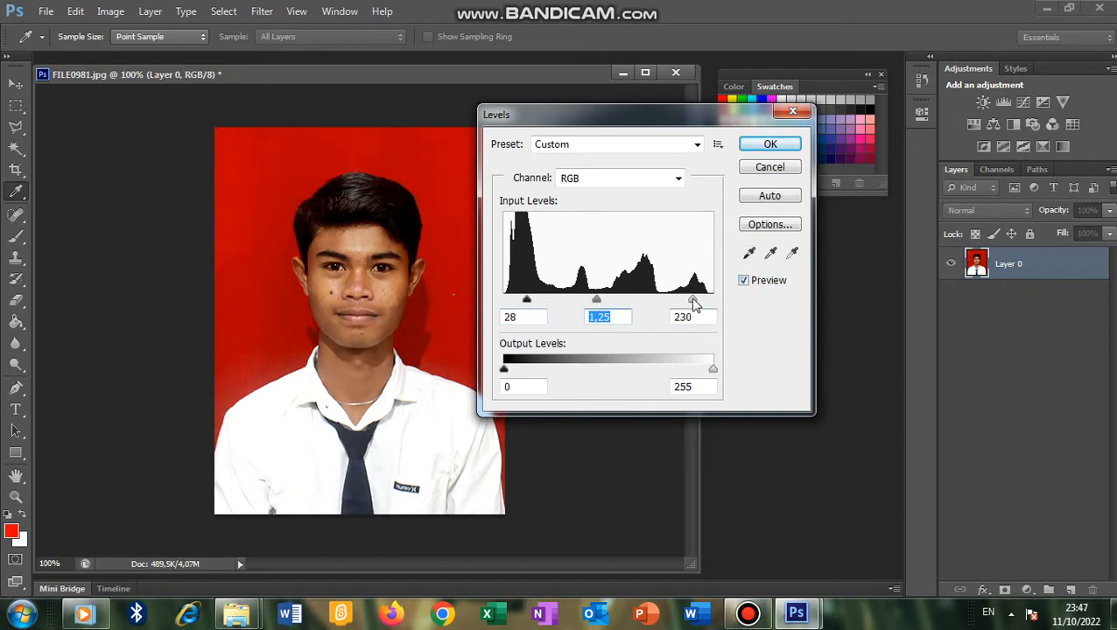
left_click_drag(699, 303, 696, 302)
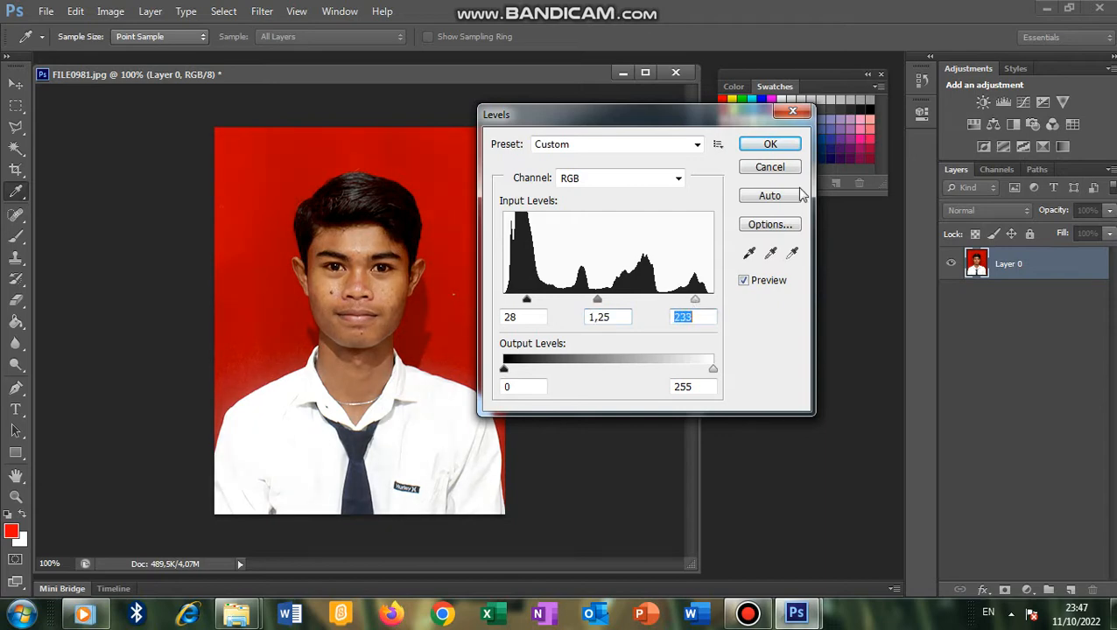
left_click(792, 172)
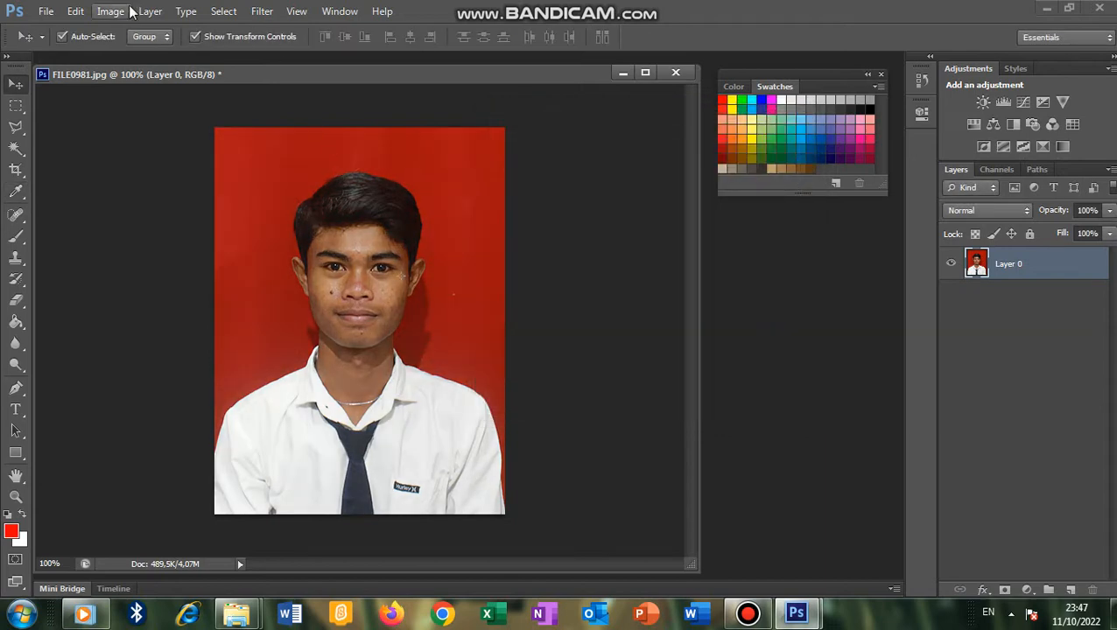
- Preview the Curves presets Darker, Increase Contrast, Lighter, Linear Contrast and Medium Contrast on the portrait
left_click(149, 13)
mouse_move(112, 12)
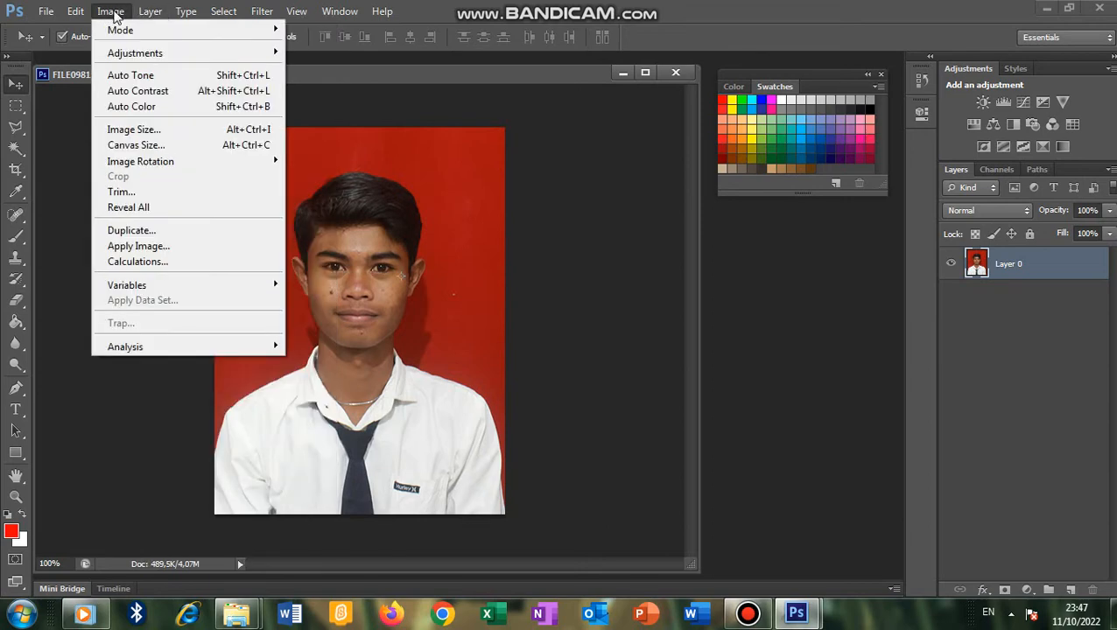
mouse_move(132, 52)
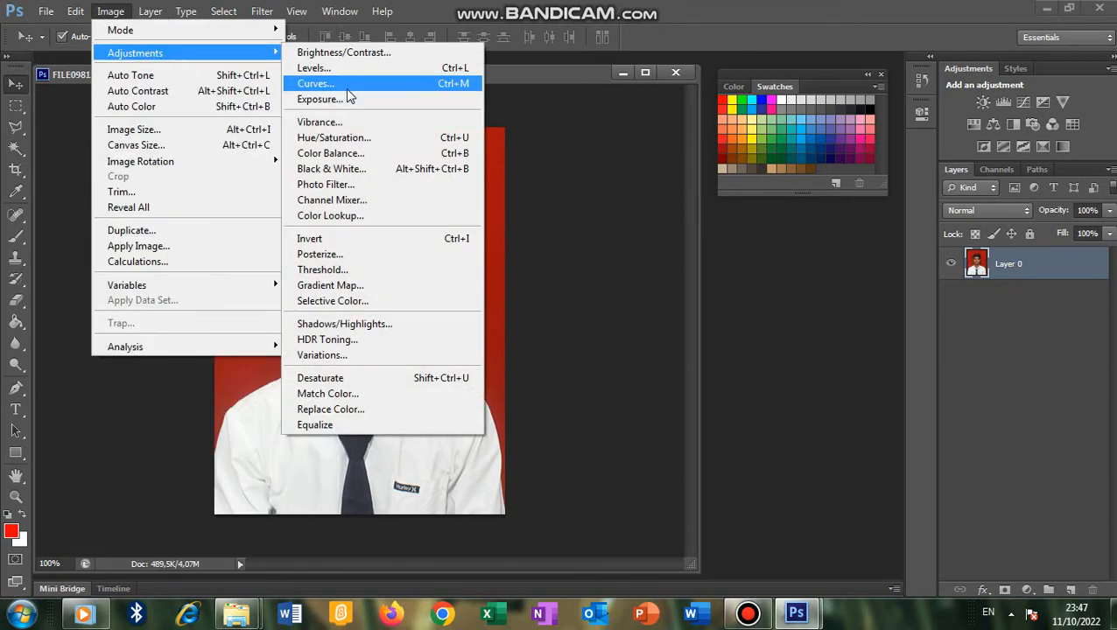
left_click(346, 83)
left_click_drag(555, 82, 721, 78)
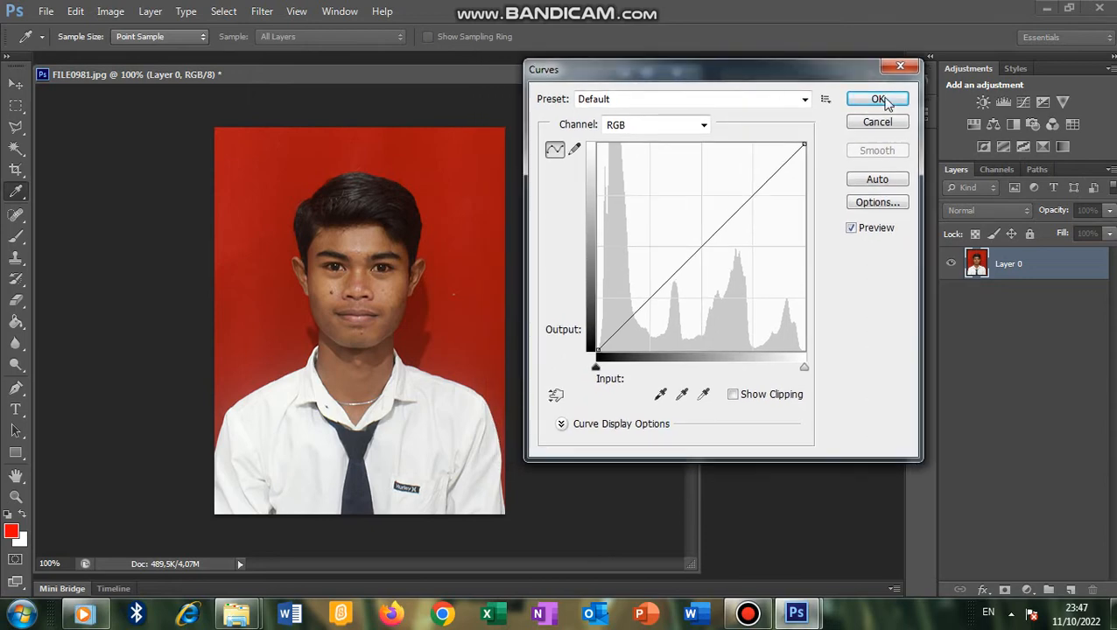
left_click(806, 101)
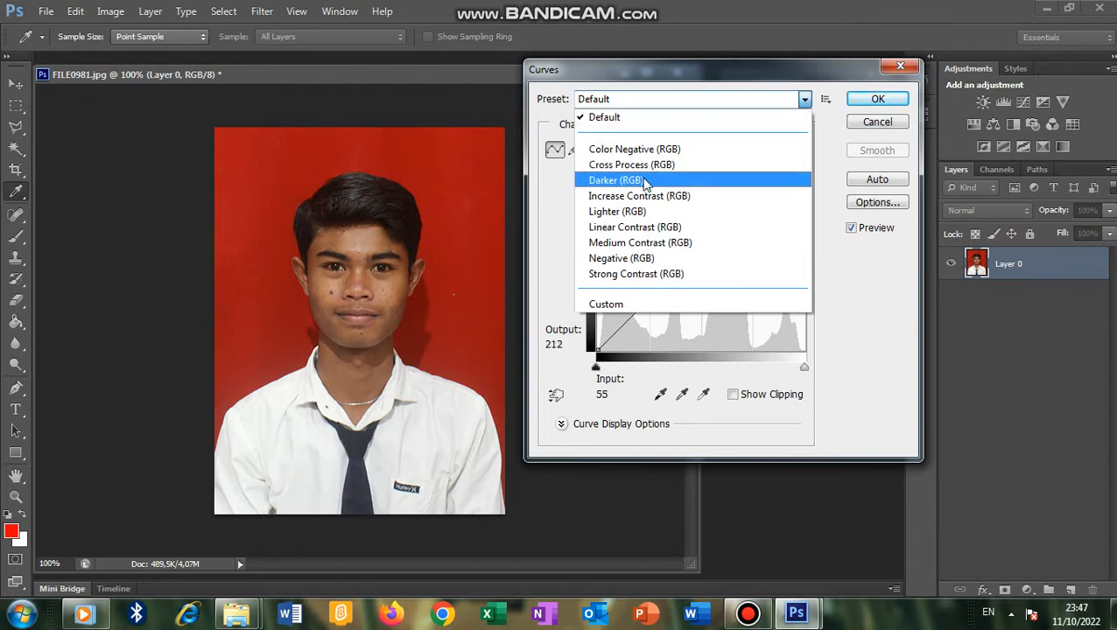
left_click(646, 182)
left_click(805, 100)
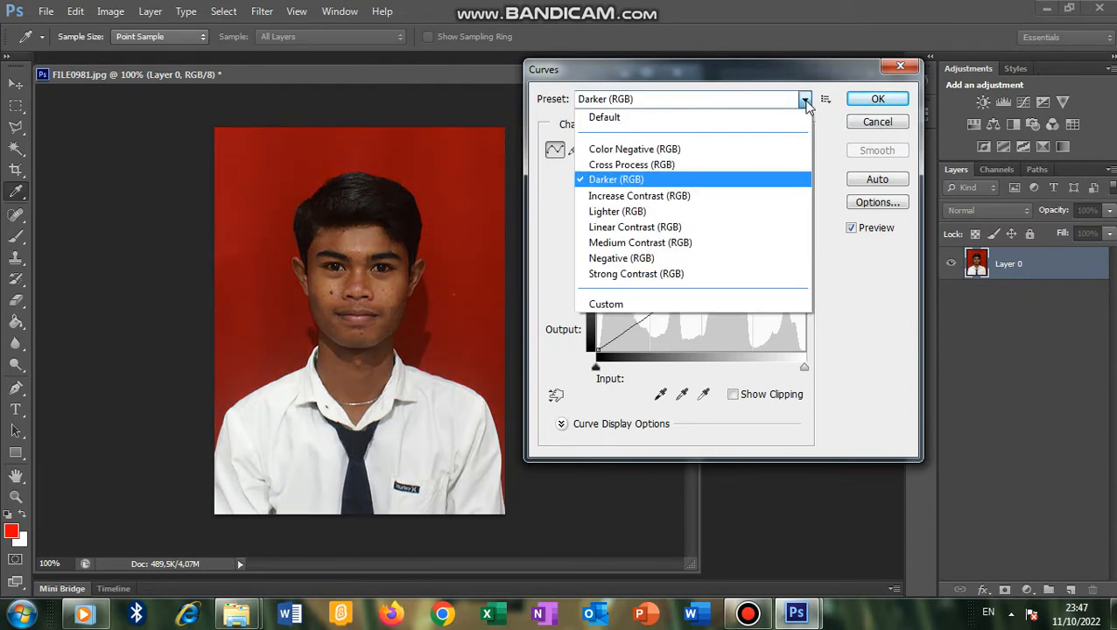
left_click(687, 198)
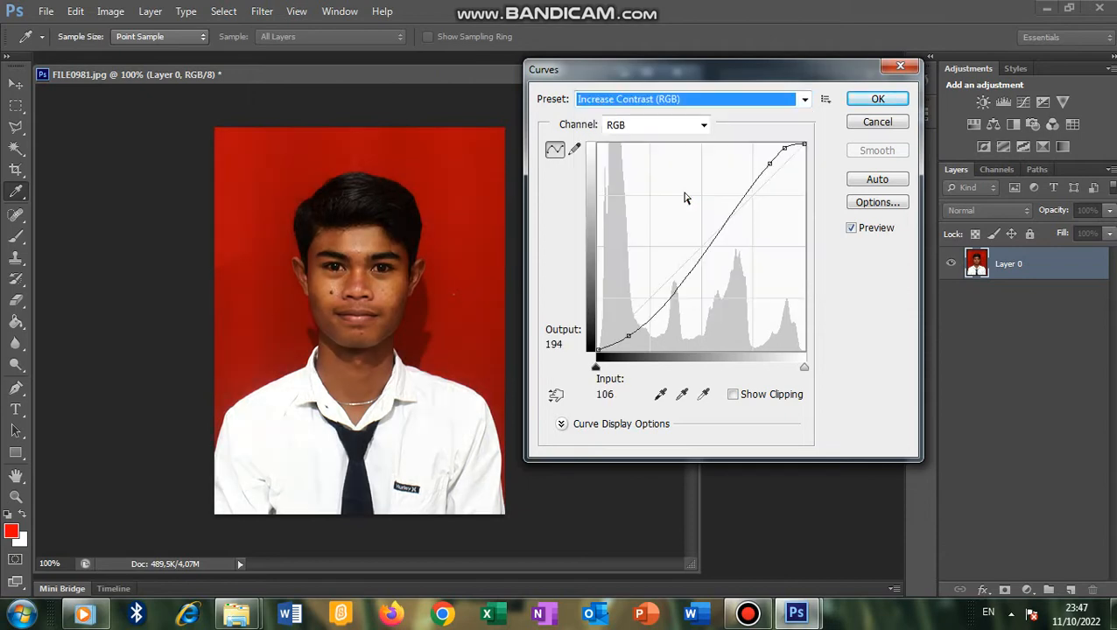
left_click(805, 99)
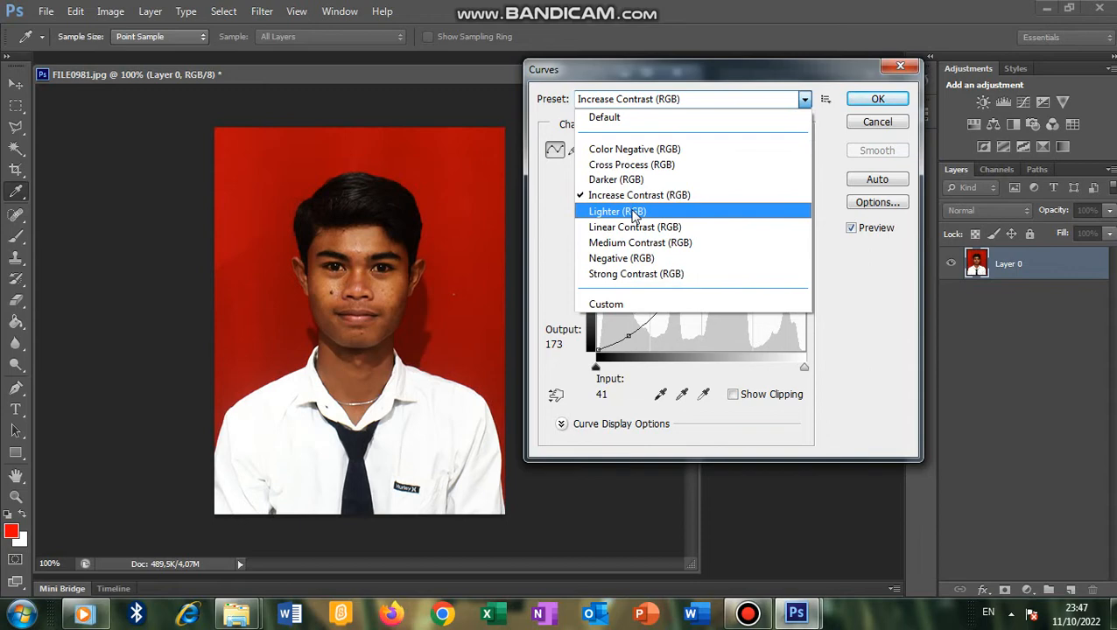
left_click(634, 212)
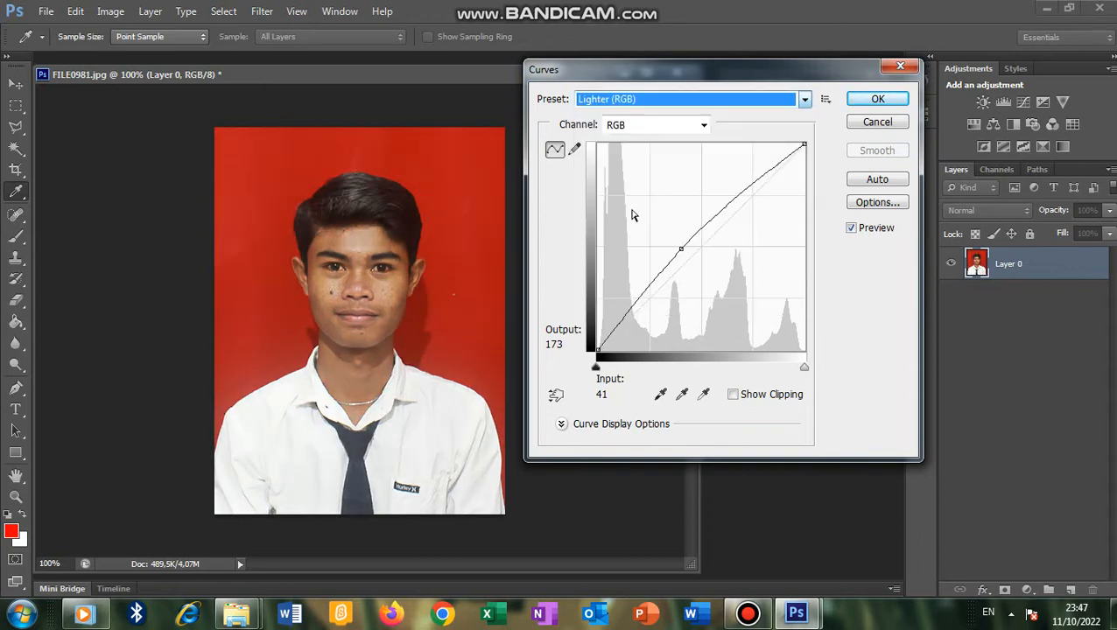
left_click(805, 101)
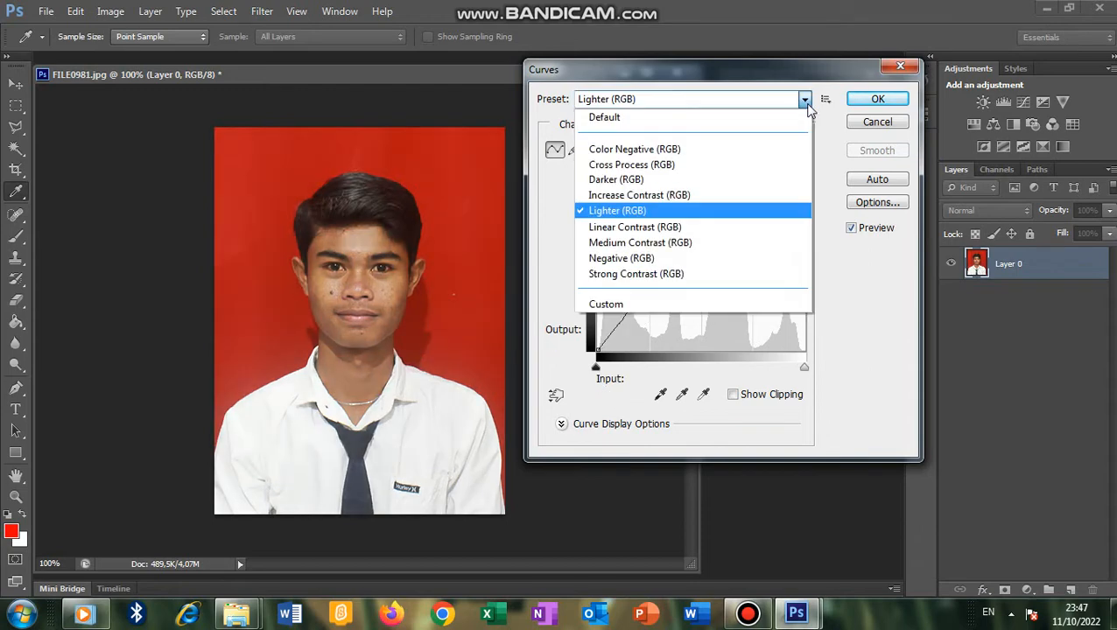
left_click(682, 229)
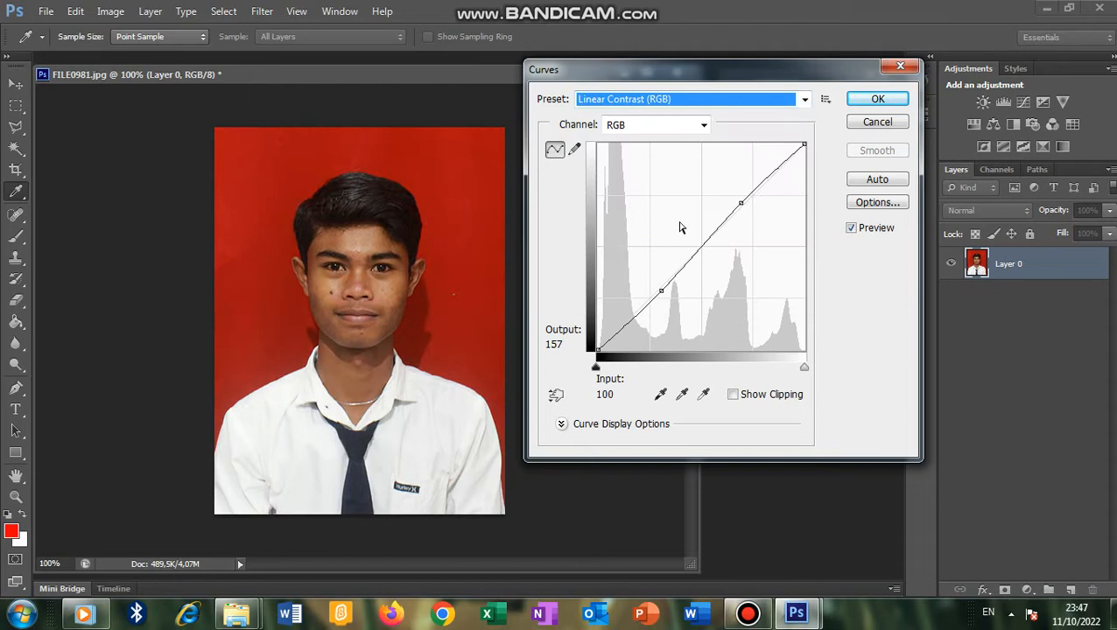
left_click(805, 99)
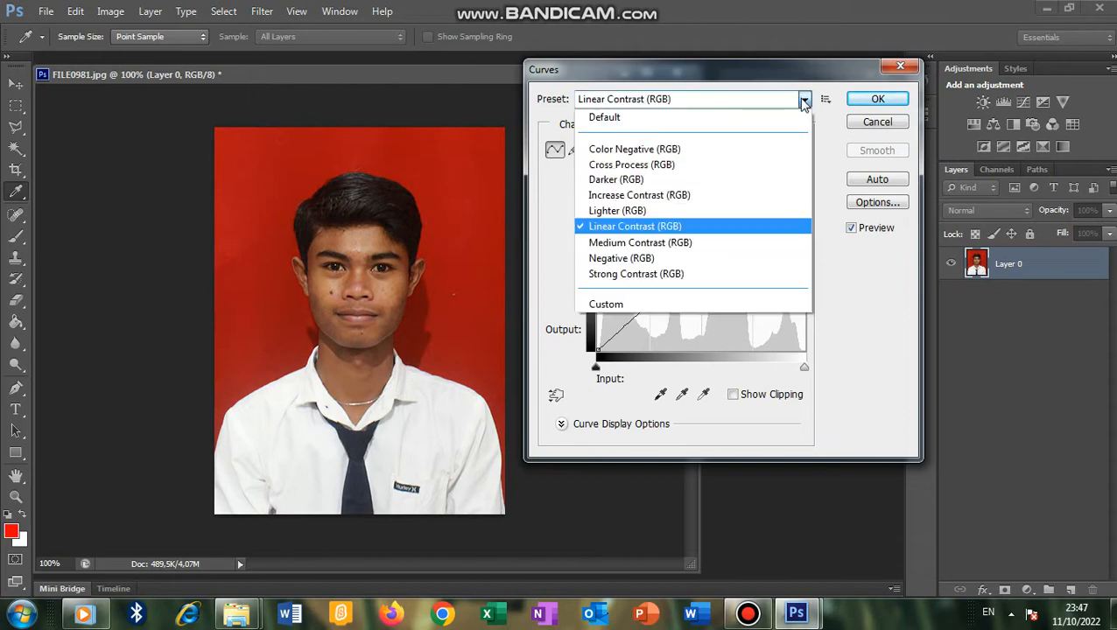
left_click(680, 244)
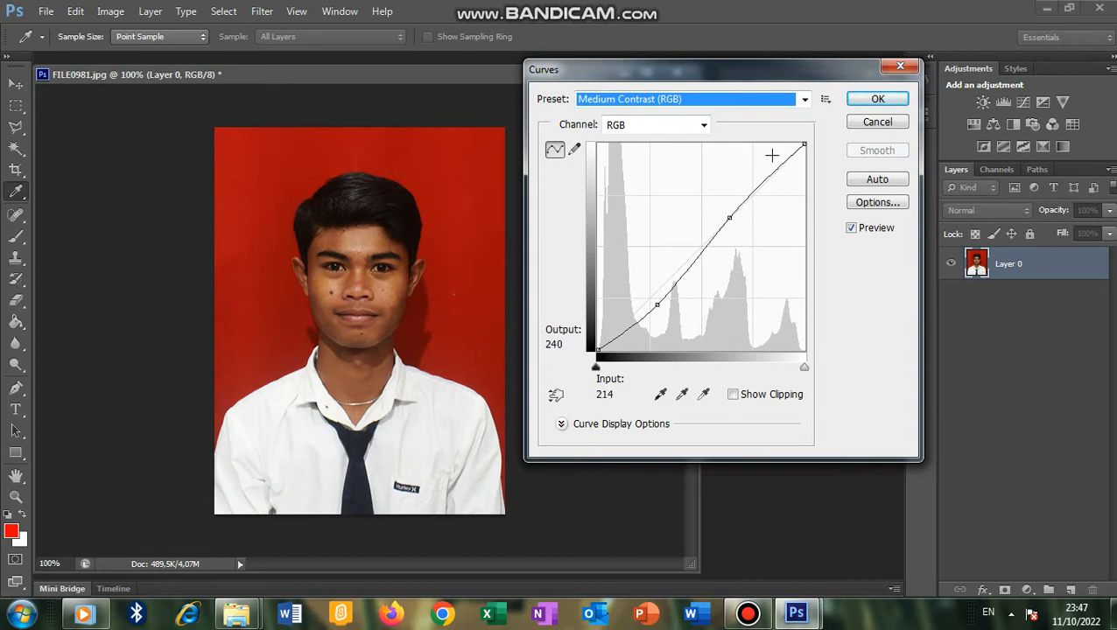
- Try a custom curve with raised highlights and a shadow point at input 71, output 63, and discard the Curves adjustment
left_click_drag(729, 220, 725, 210)
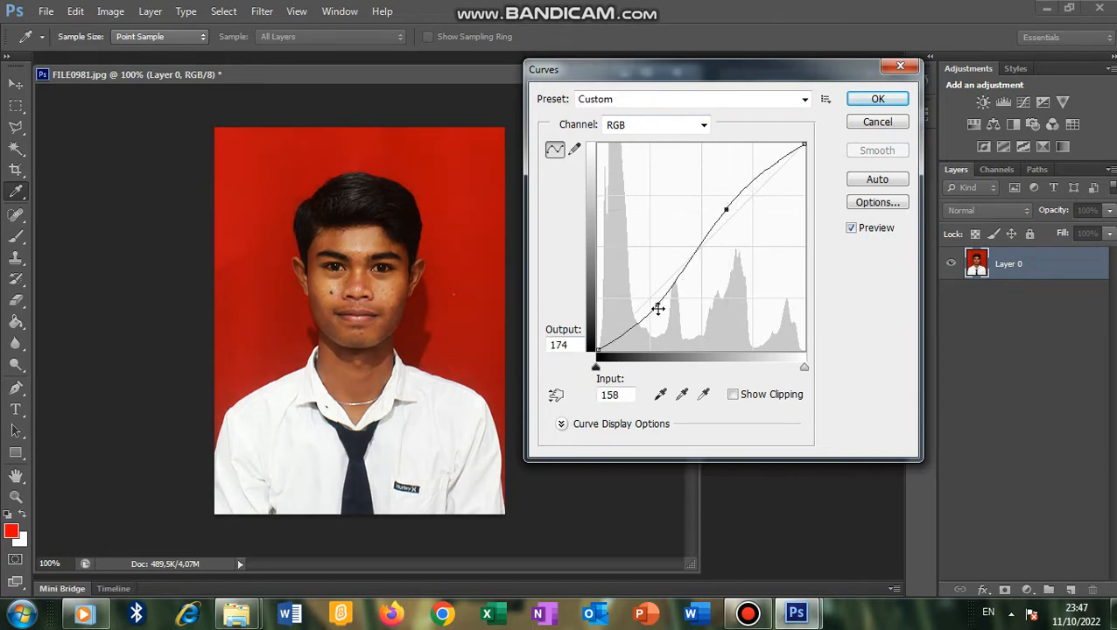
left_click_drag(658, 309, 651, 295)
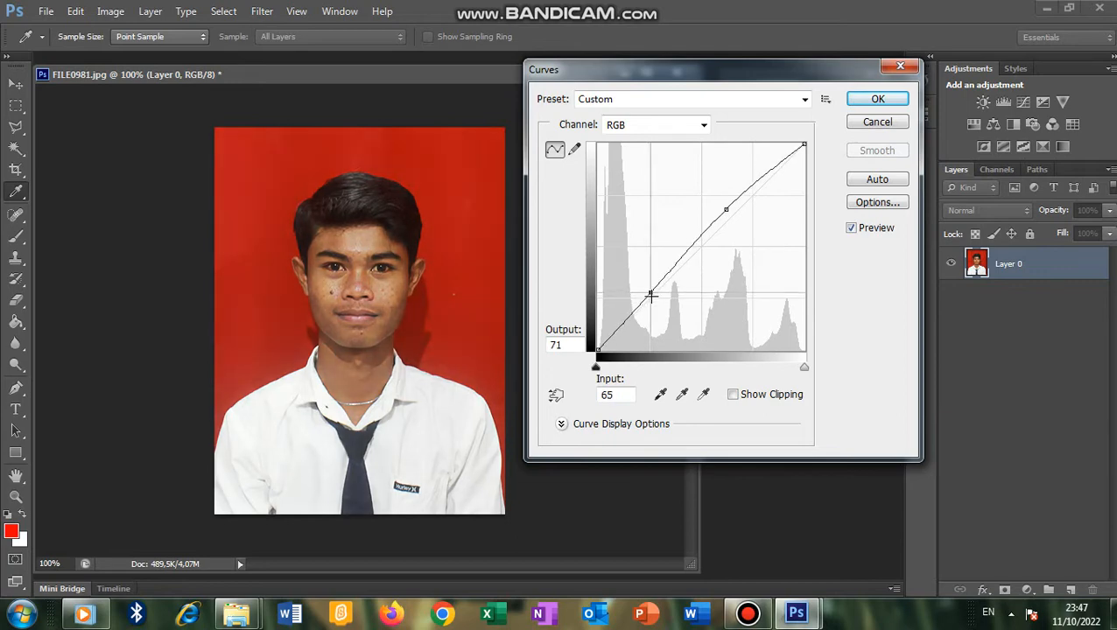
mouse_move(730, 211)
left_mouse_down()
mouse_move(731, 189)
mouse_move(730, 199)
left_mouse_up()
left_click_drag(648, 297, 656, 300)
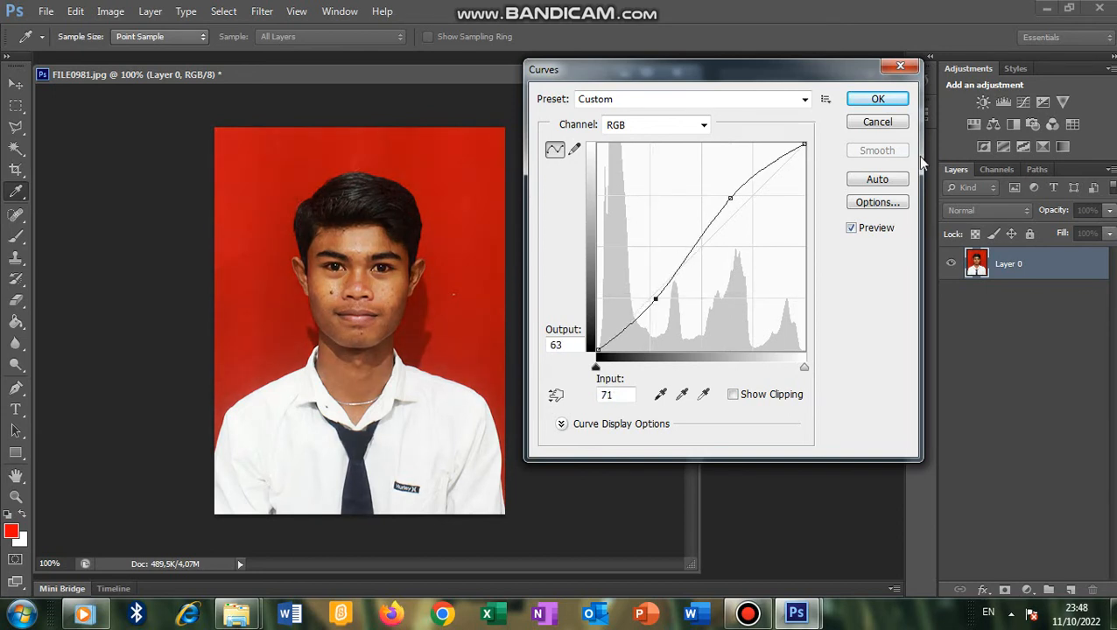
left_click(877, 101)
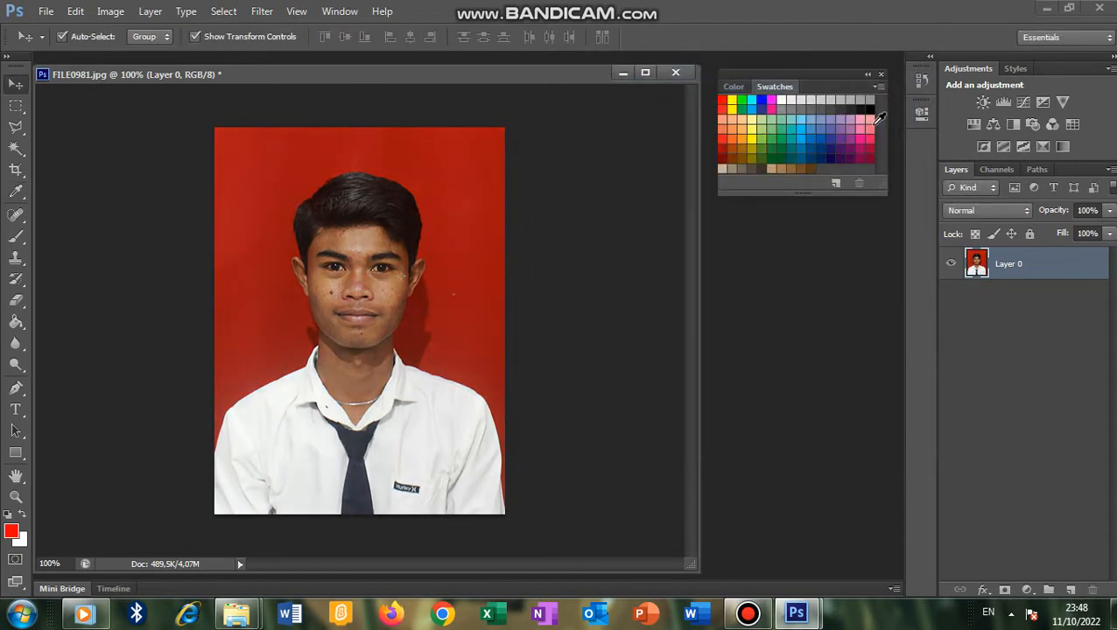
- Apply a Curves adjustment to Layer 0 that raises the highlights and sets a shadow point at input 46, output 40
left_click(109, 13)
mouse_move(104, 52)
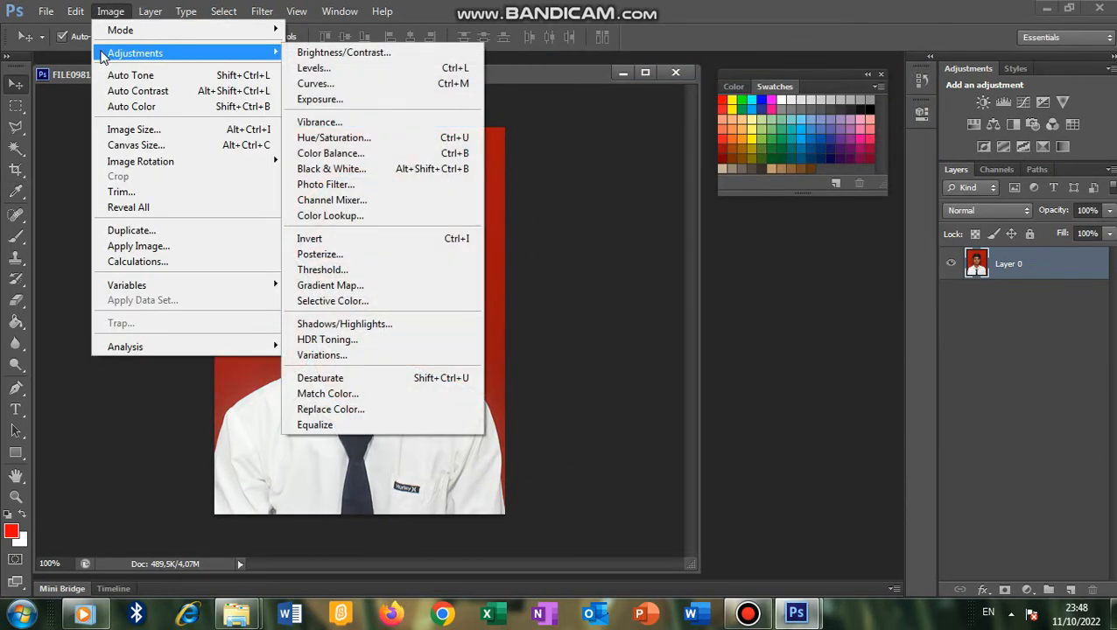
left_click(335, 87)
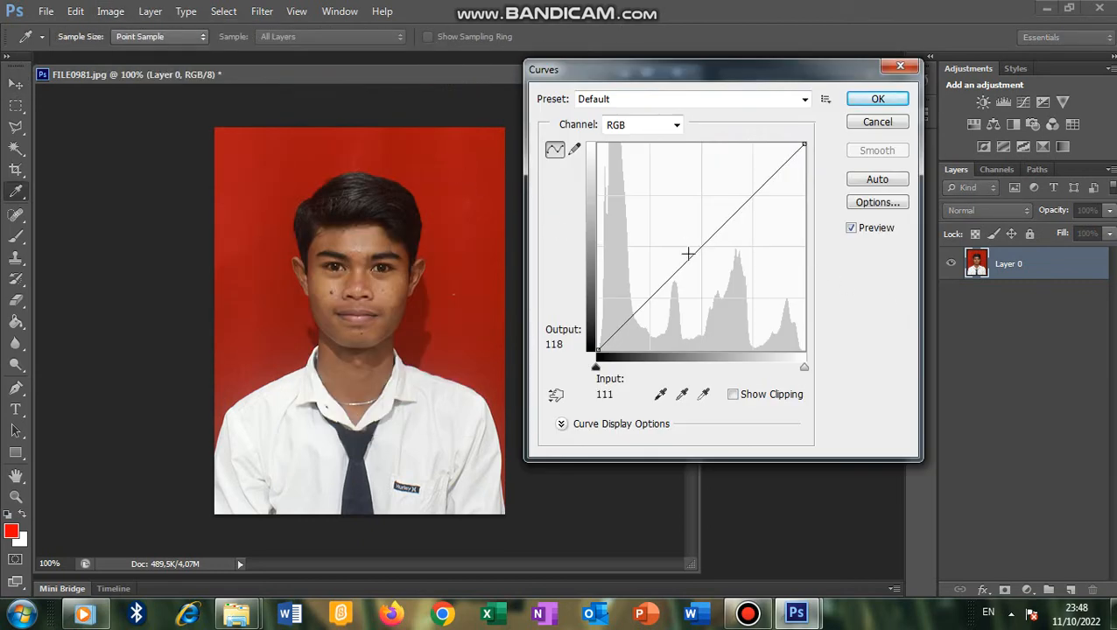
left_click_drag(695, 253, 736, 188)
left_click_drag(635, 306, 635, 318)
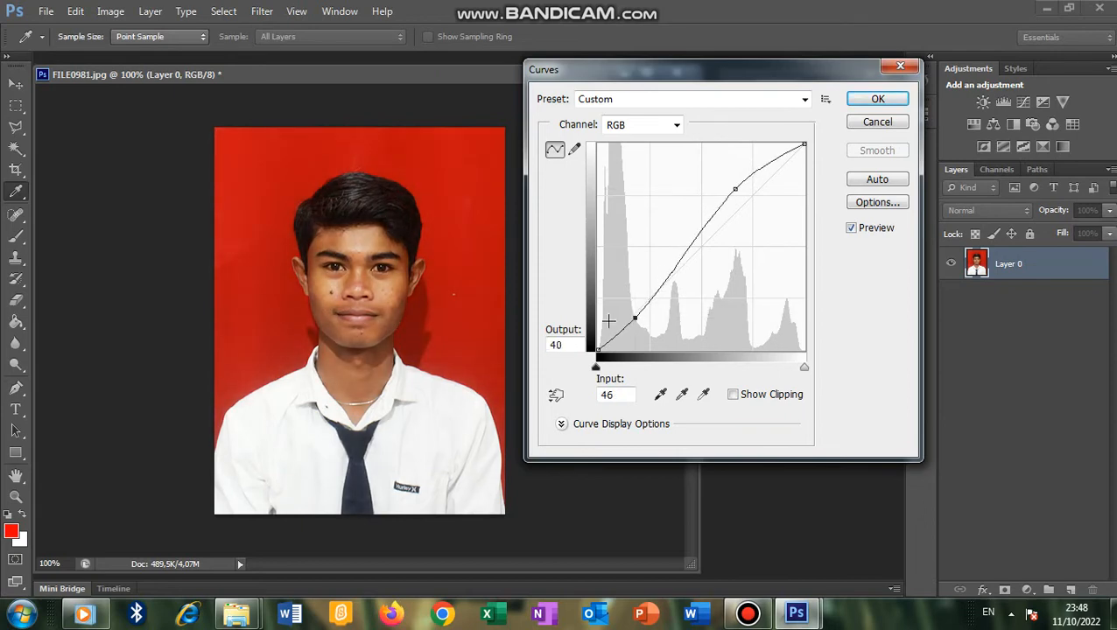
left_click(882, 102)
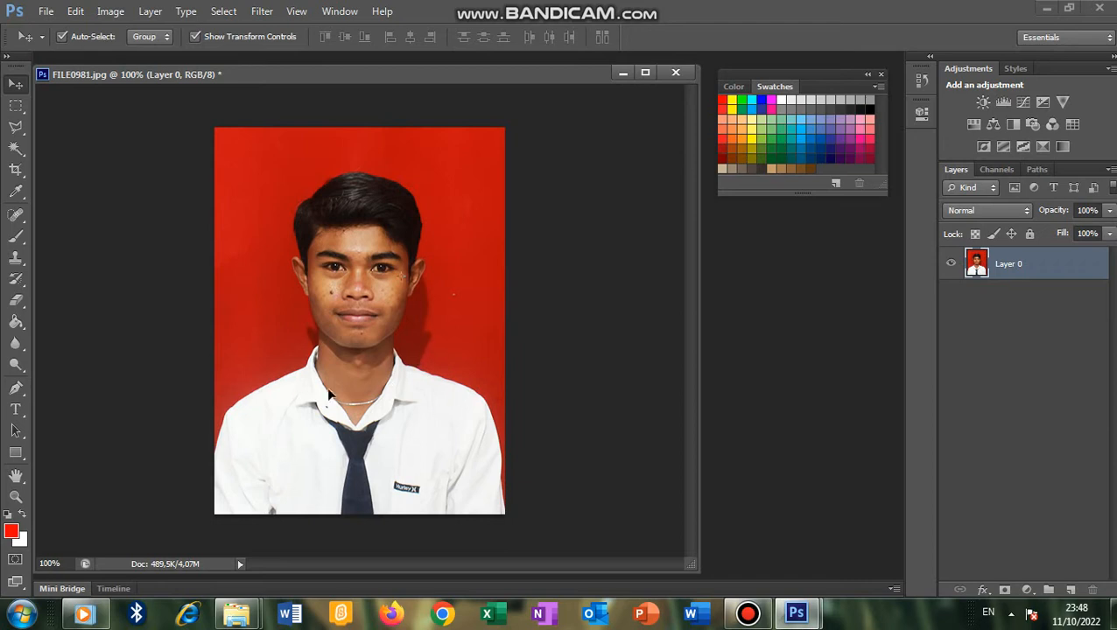
- Select the dark shadow on the red background to the right of the neck with the Magic Wand
key("ctrl+plus")
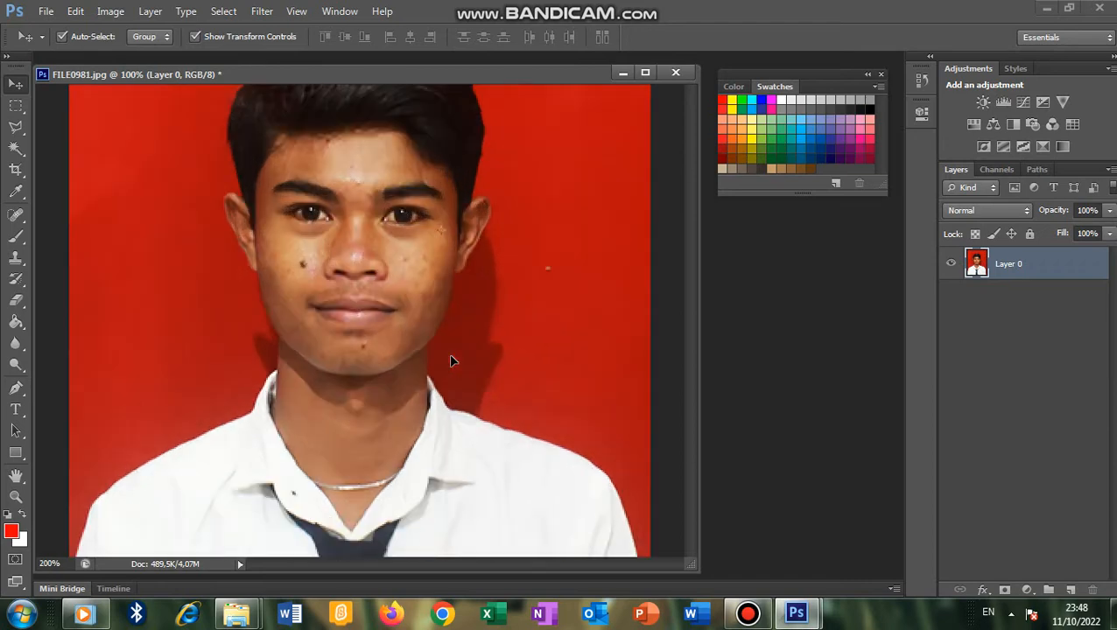
key("ctrl+minus")
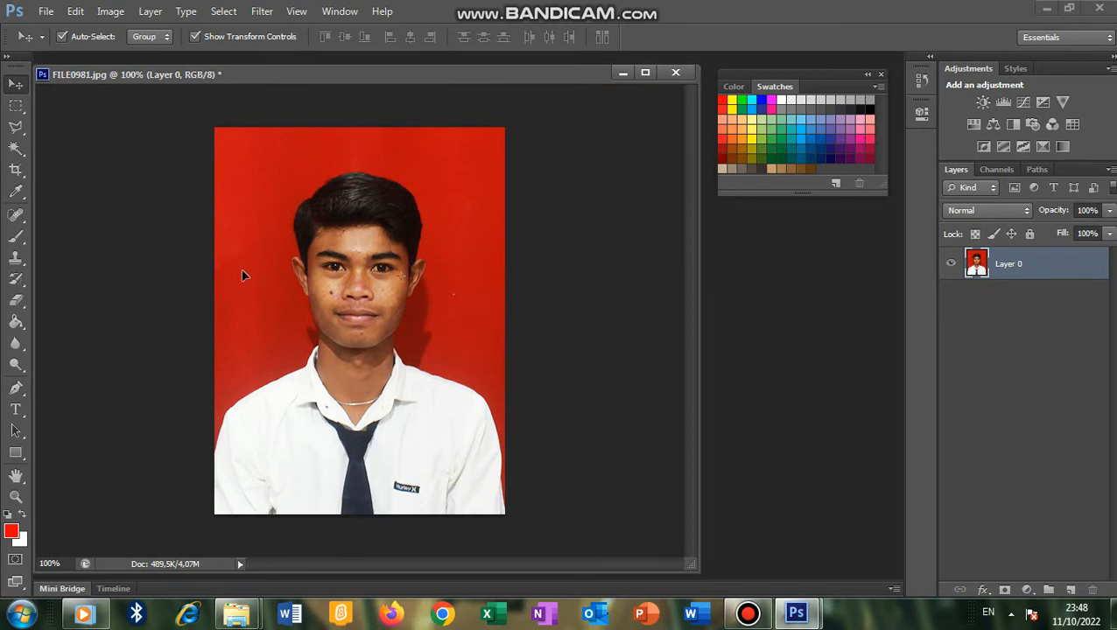
left_click(16, 153)
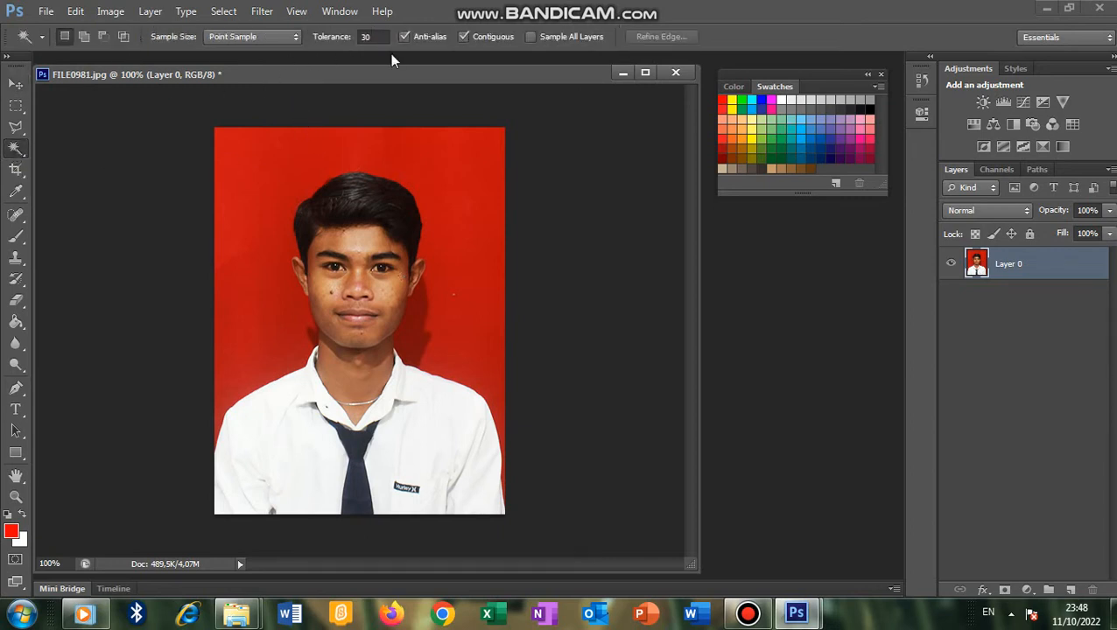
left_click(420, 343)
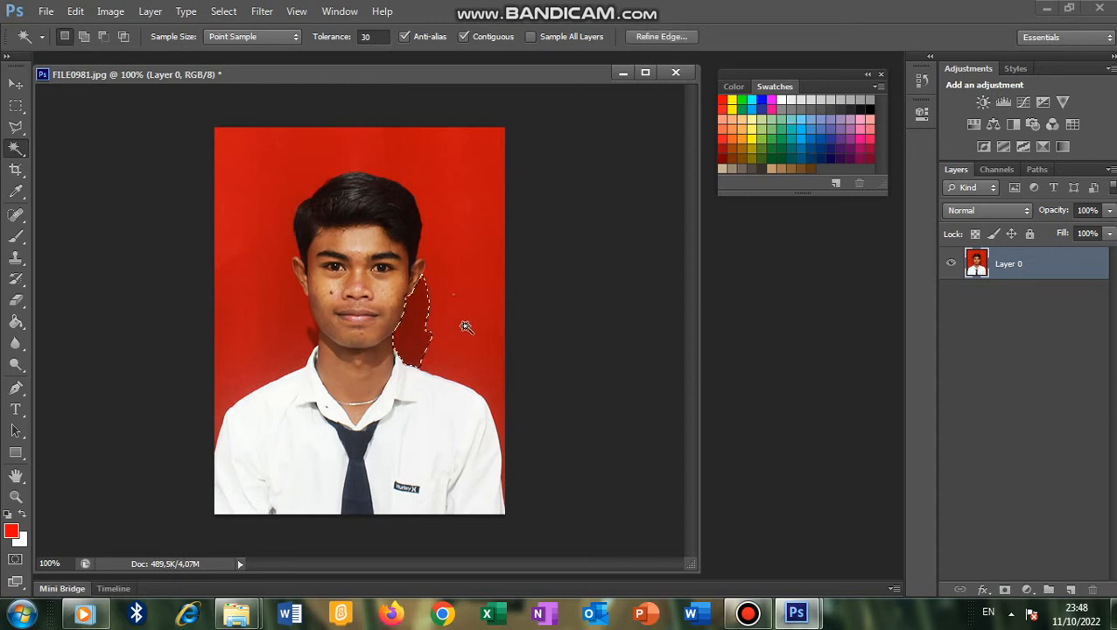
- Extend the Magic Wand selection to the whole red background, including the thin red strip beside the right sleeve
left_click(449, 329, "shift")
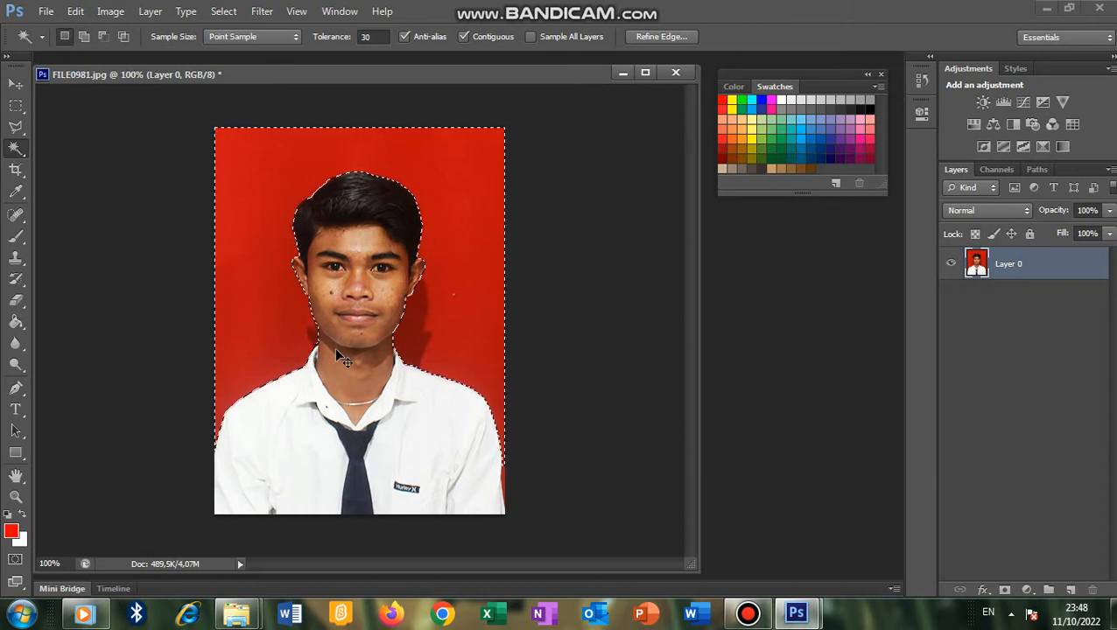
key("ctrl+plus")
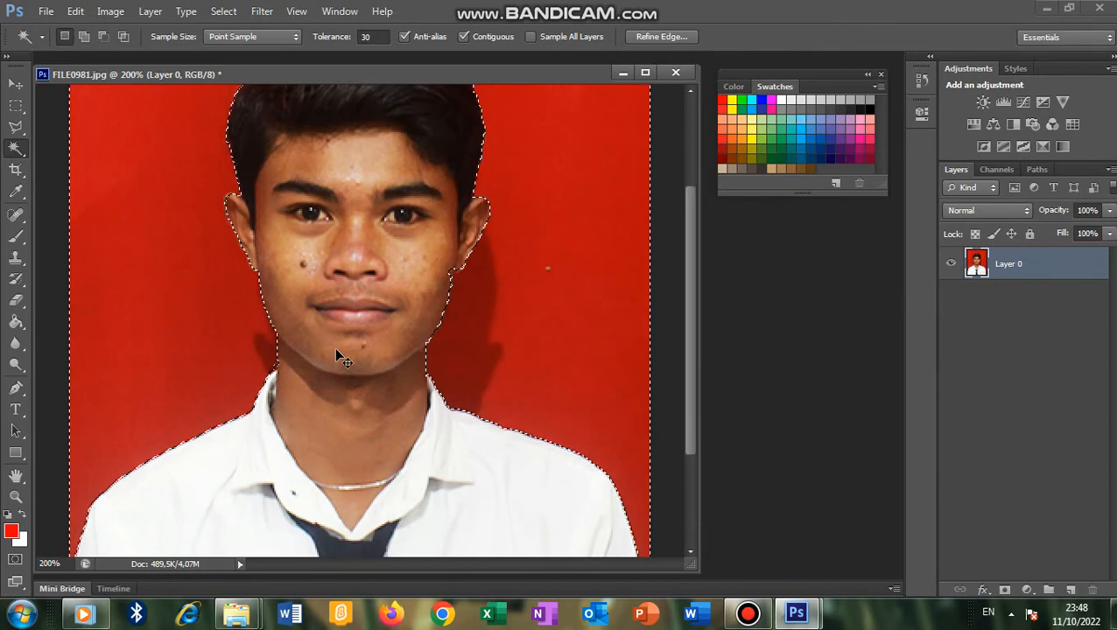
key("ctrl+plus")
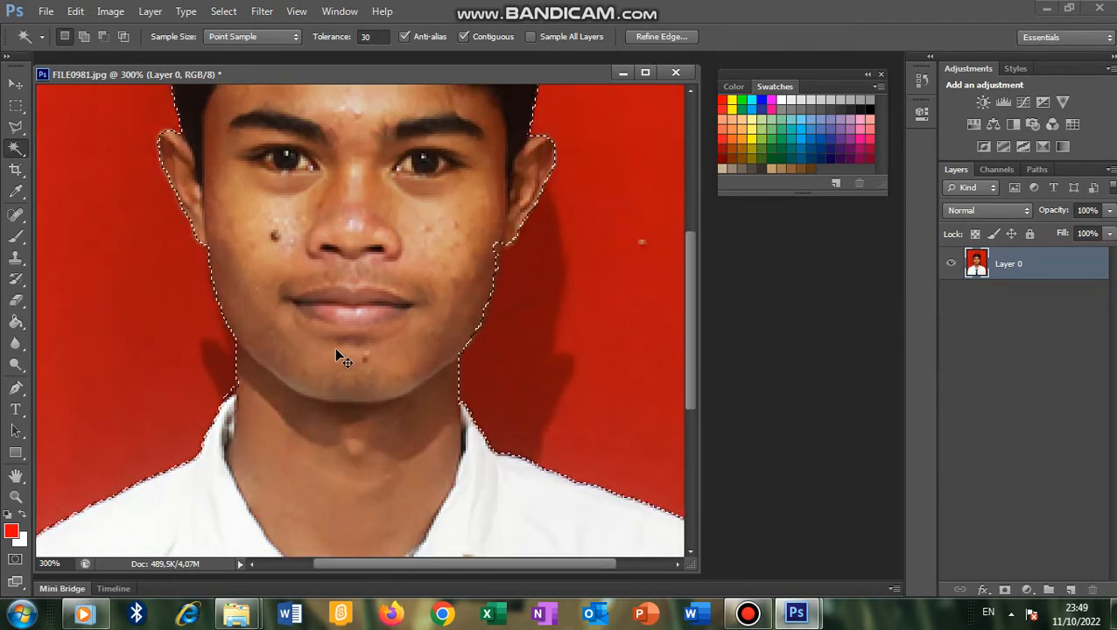
key("ctrl+minus")
key("ctrl+minus")
key("ctrl+plus")
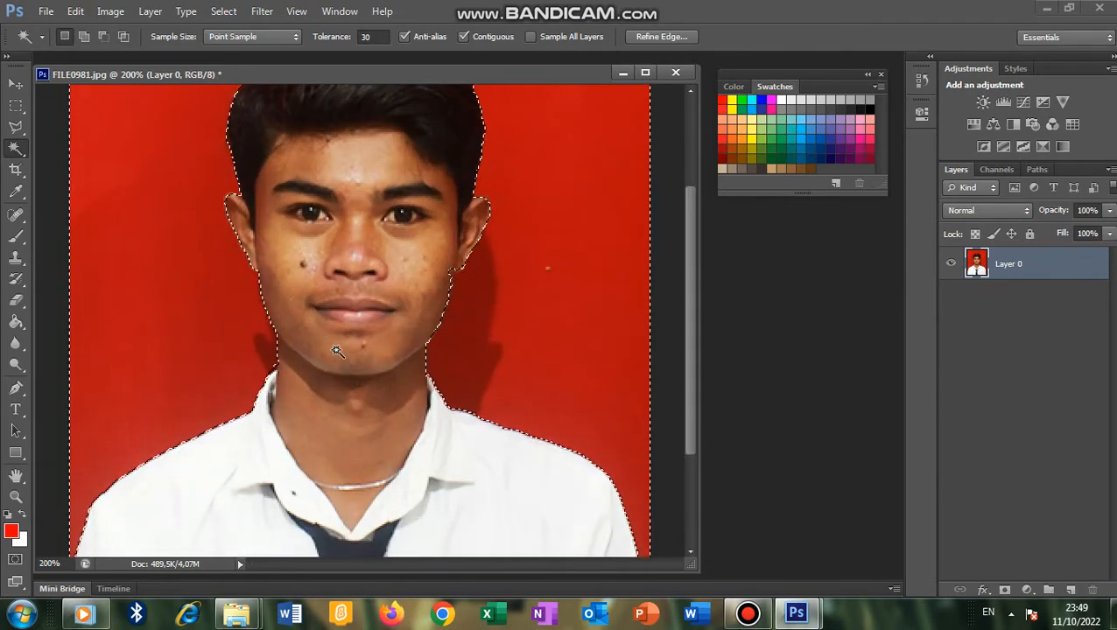
scroll(491, 341, "up", 3)
scroll(494, 341, "down", 3)
scroll(449, 298, "down", 3)
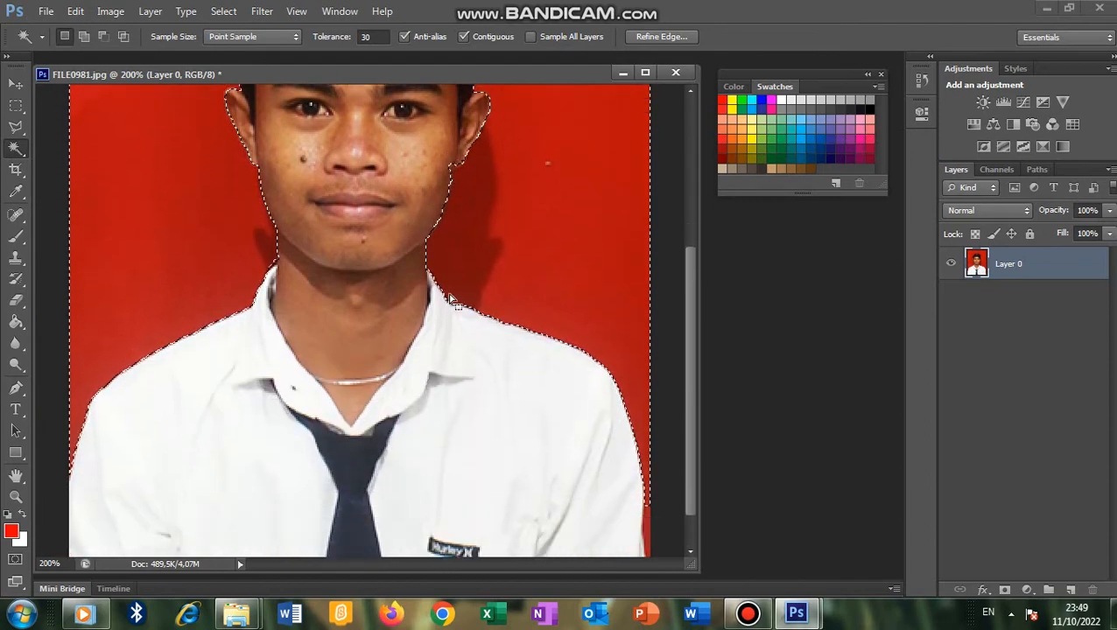
scroll(530, 390, "down", 1)
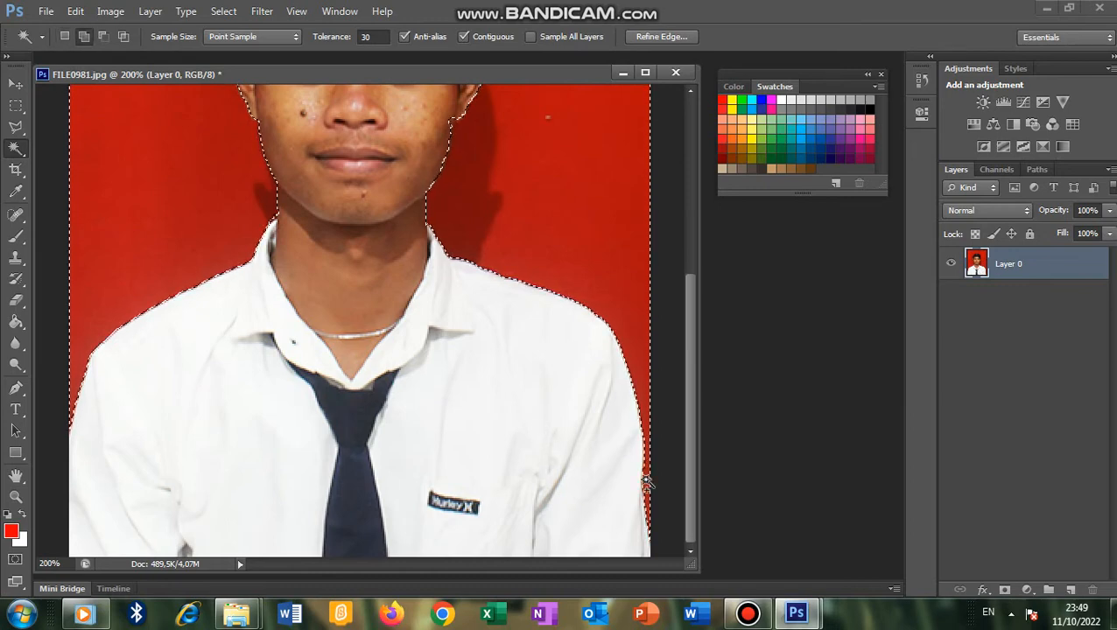
scroll(492, 269, "up", 1)
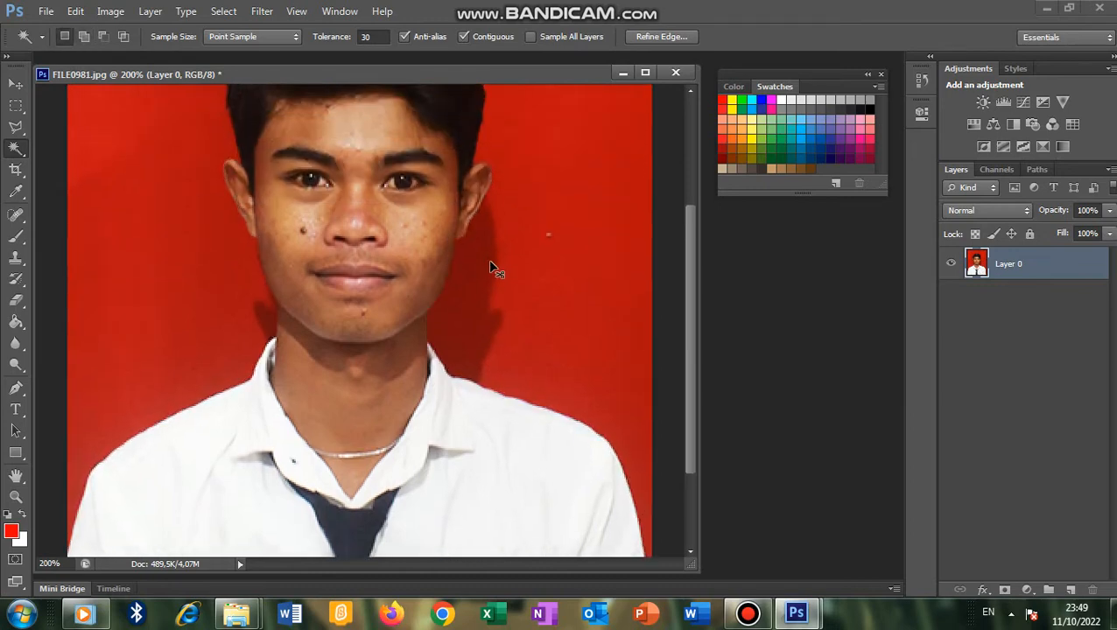
- Try to subtract the cheek edge just below the right ear from the background selection with the Magic Wand
key("ctrl+plus")
scroll(427, 278, "up", 1)
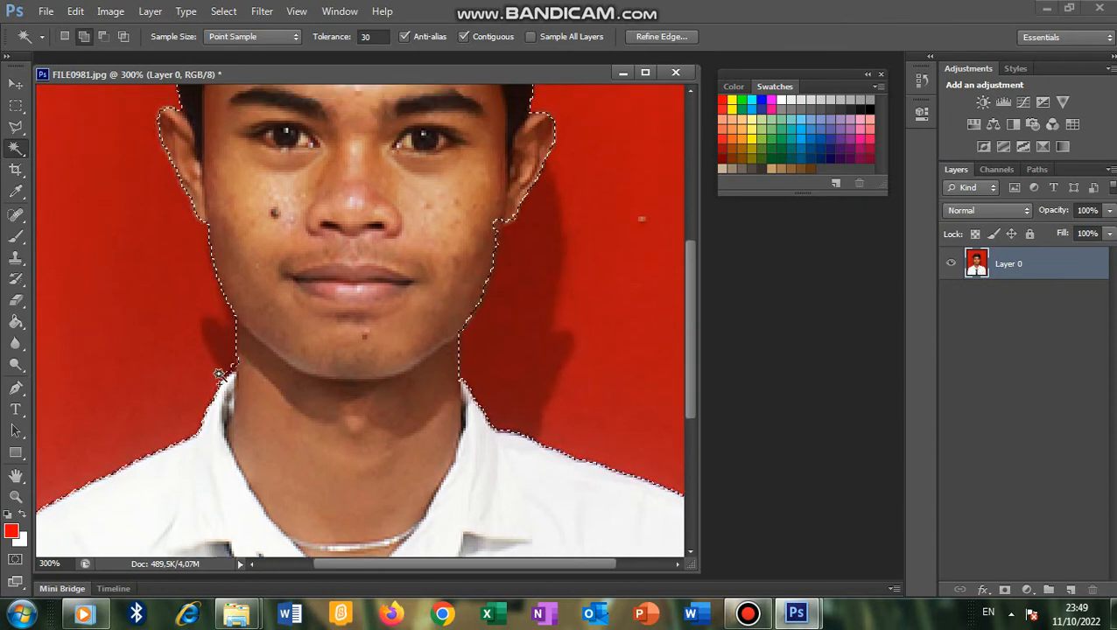
scroll(186, 321, "up", 3)
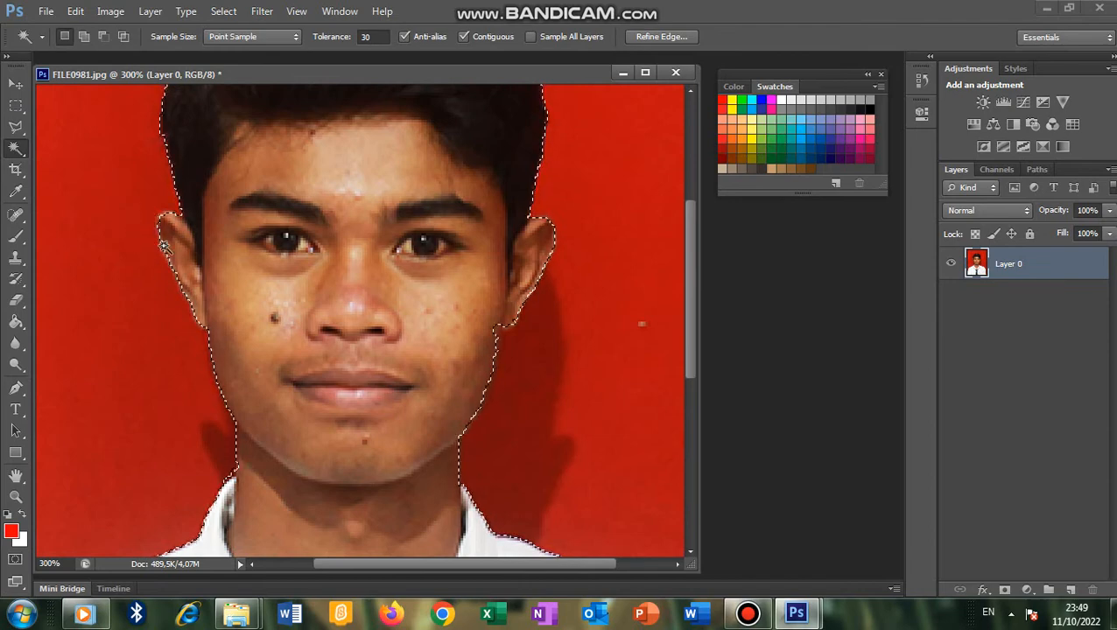
scroll(291, 300, "down", 2)
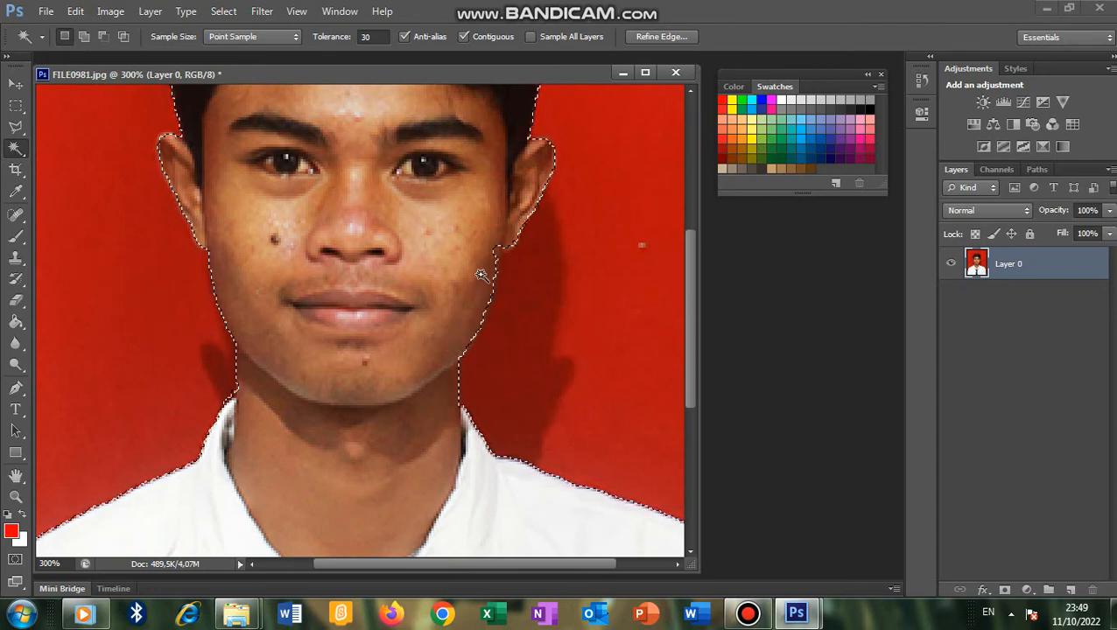
key("alt")
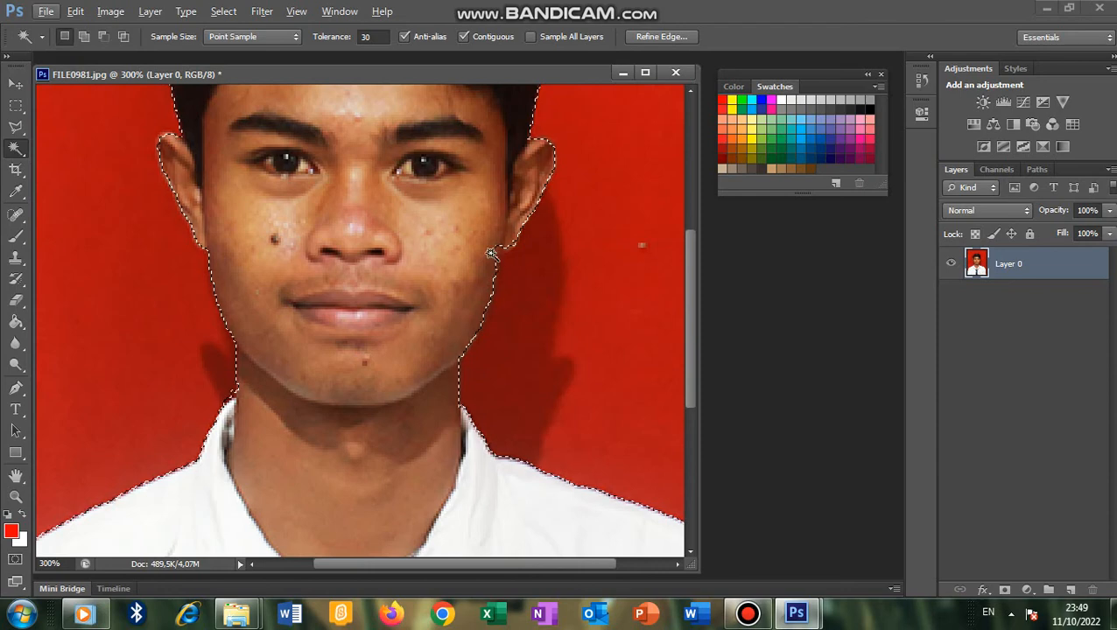
key("alt")
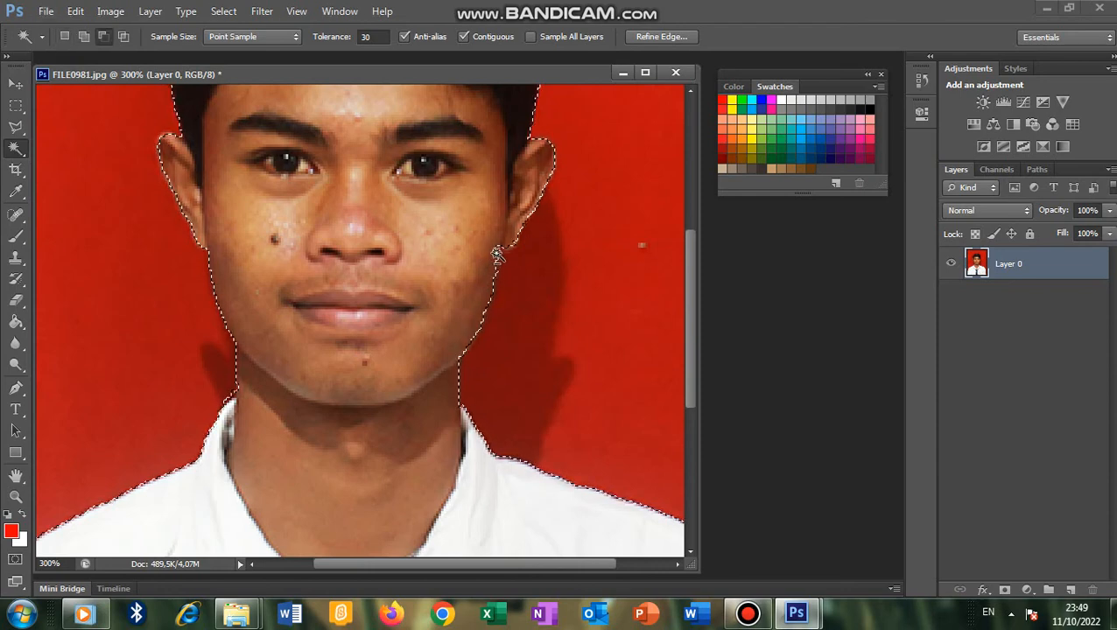
left_click(496, 255, "alt")
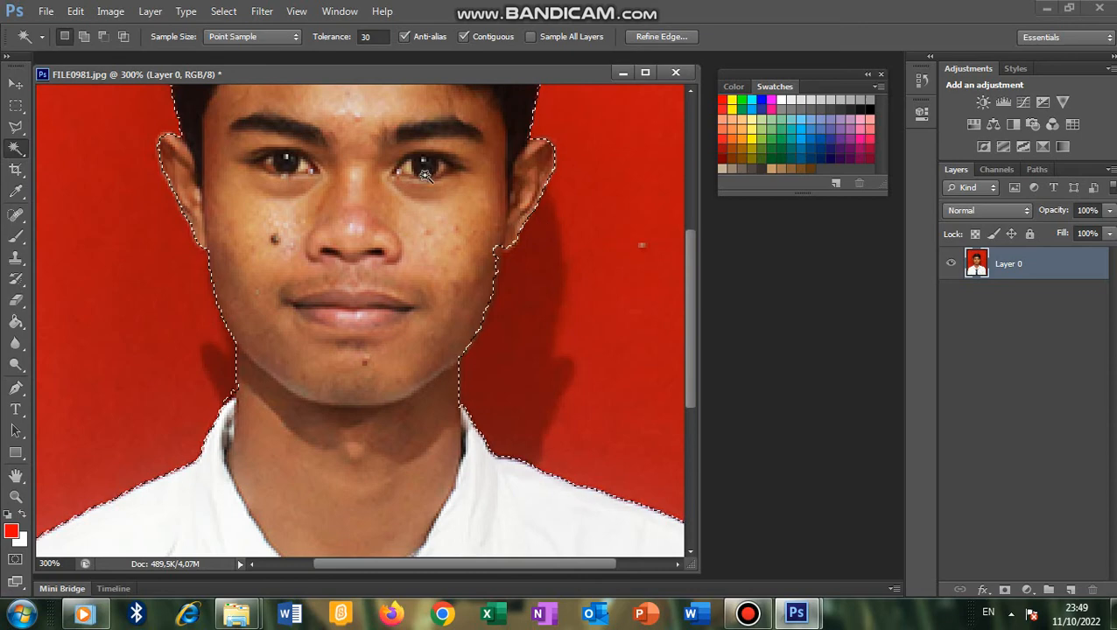
- Subtract the patch of skin between the right earlobe and jaw from the selection with the Polygonal Lasso
left_click(13, 129)
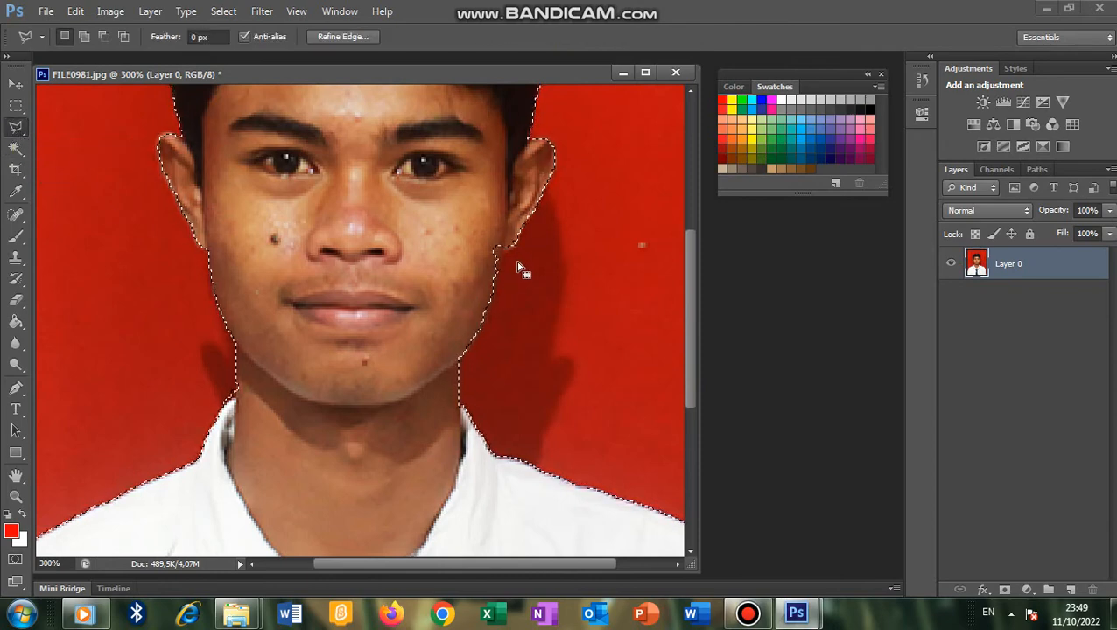
key("alt")
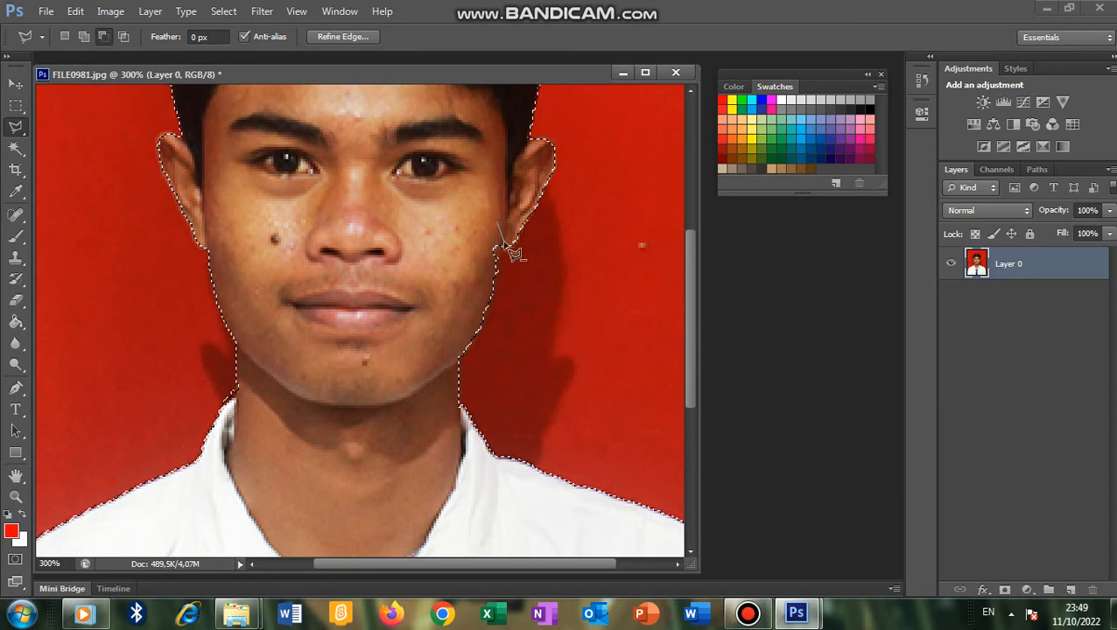
double_click(508, 248)
key("alt")
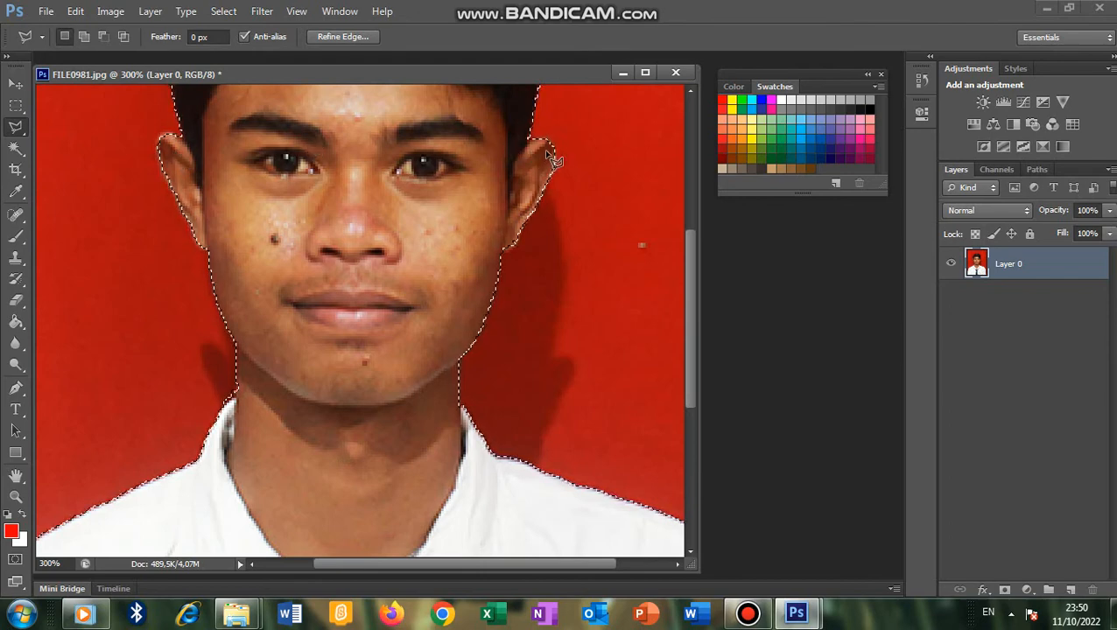
- Set the Magic Wand tolerance to 5 and touch up the selection along the shadow below the right ear
left_click(15, 150)
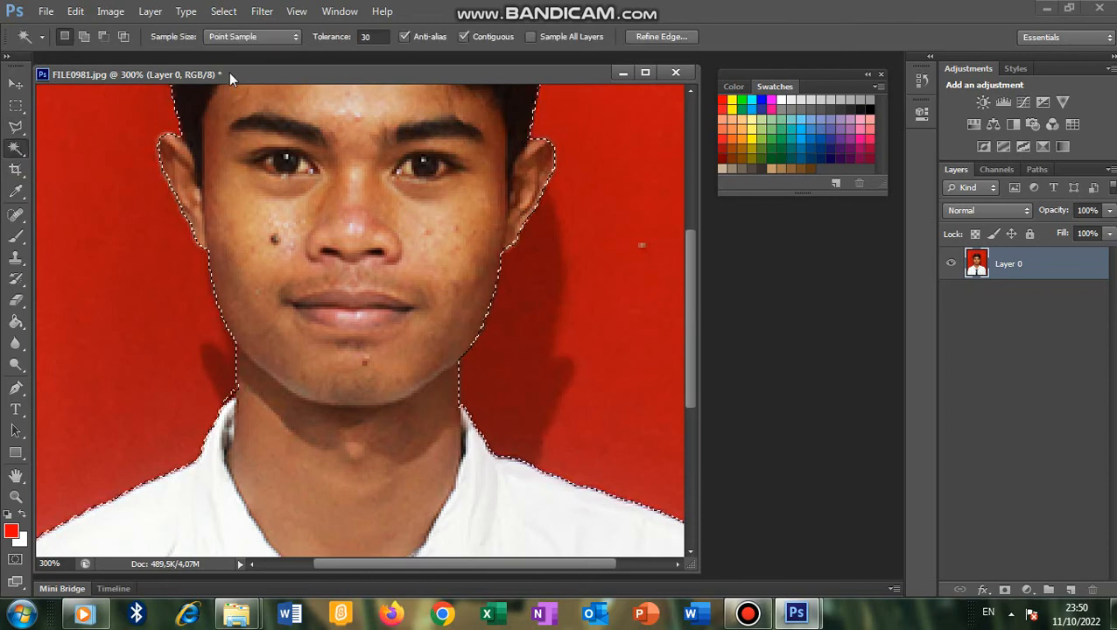
left_click(371, 36)
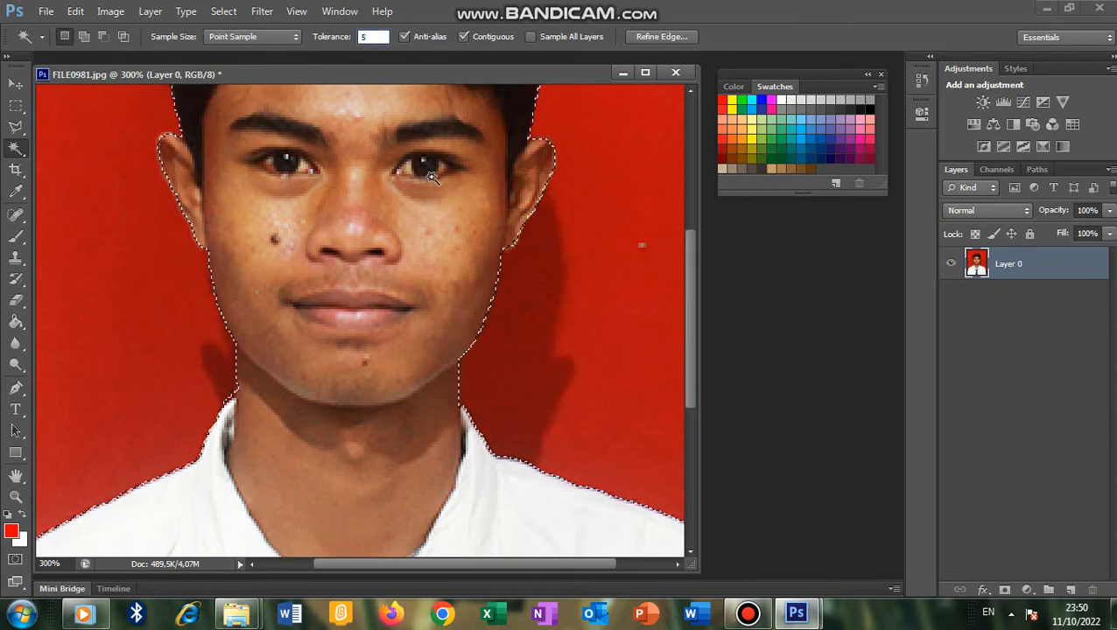
key("Return")
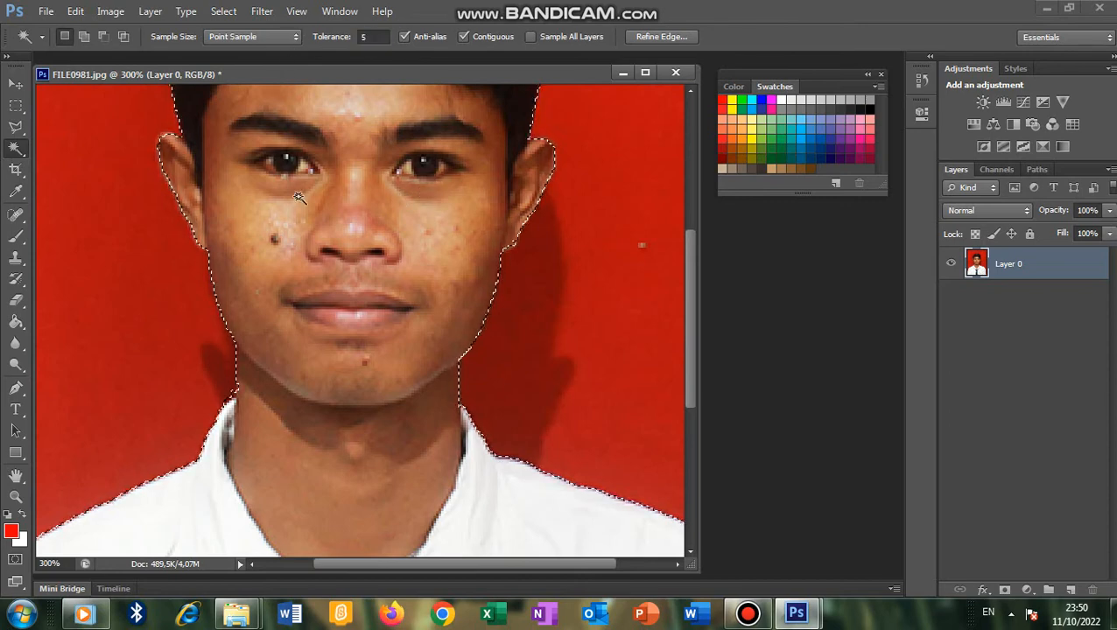
key("alt")
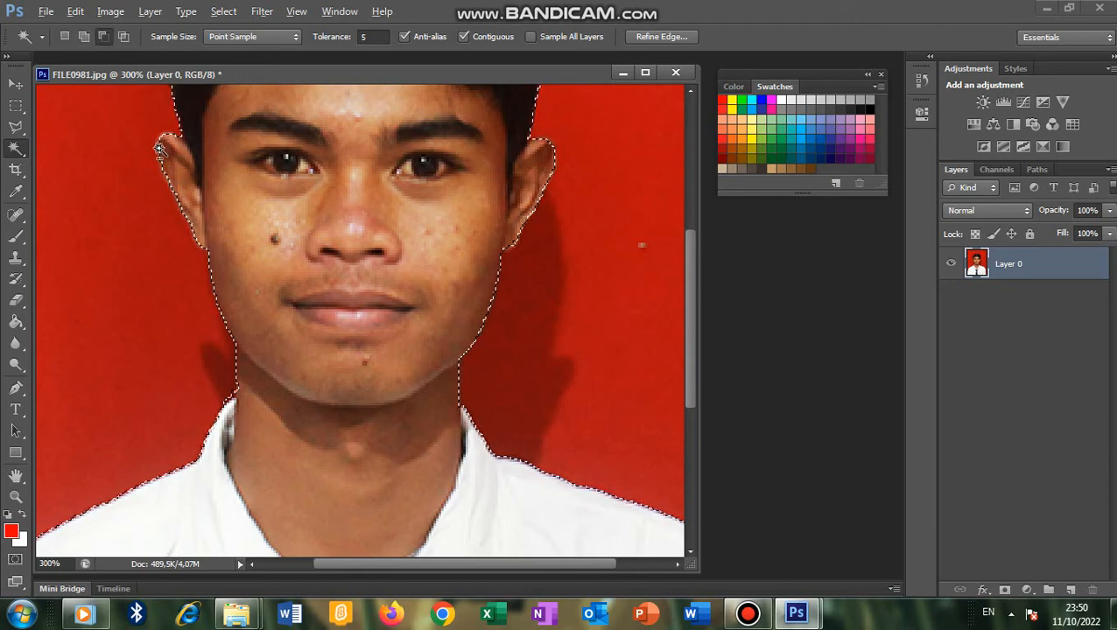
key("alt")
left_click(514, 254, "shift")
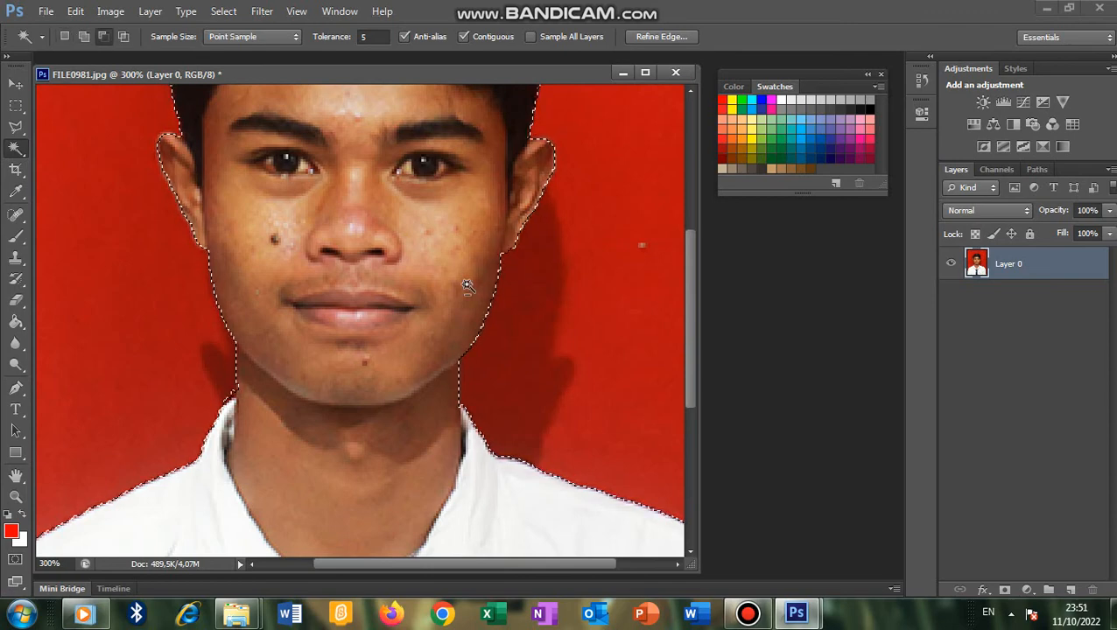
- Refine the selection edge where the left side of the neck meets the shirt collar with the Polygonal Lasso
scroll(471, 317, "up", 1)
scroll(468, 315, "up", 3)
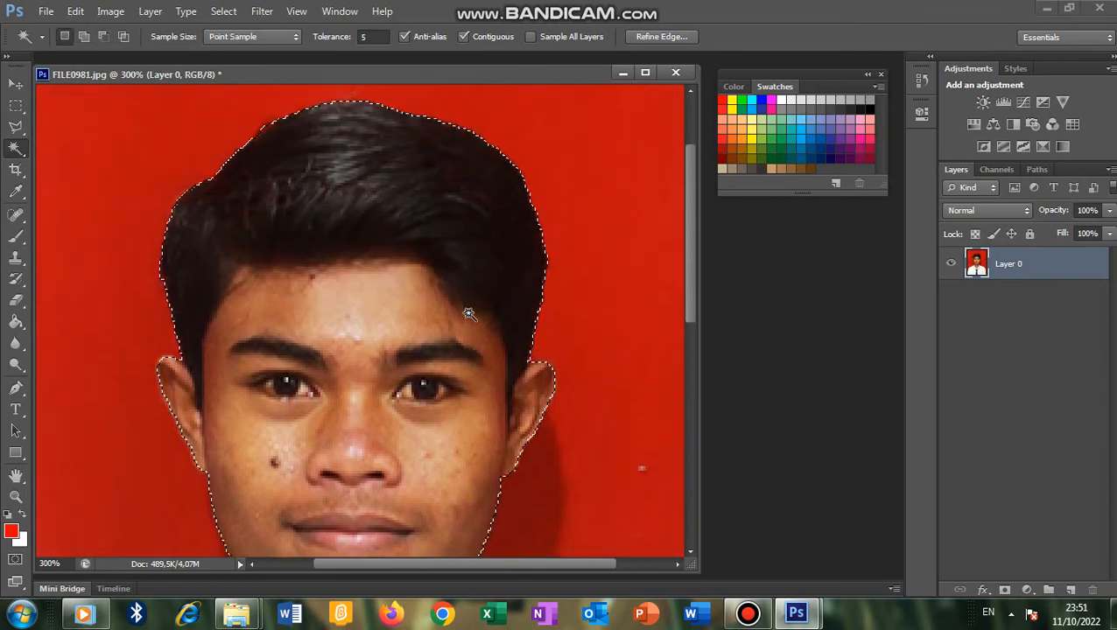
scroll(433, 295, "down", 1)
scroll(434, 295, "down", 5)
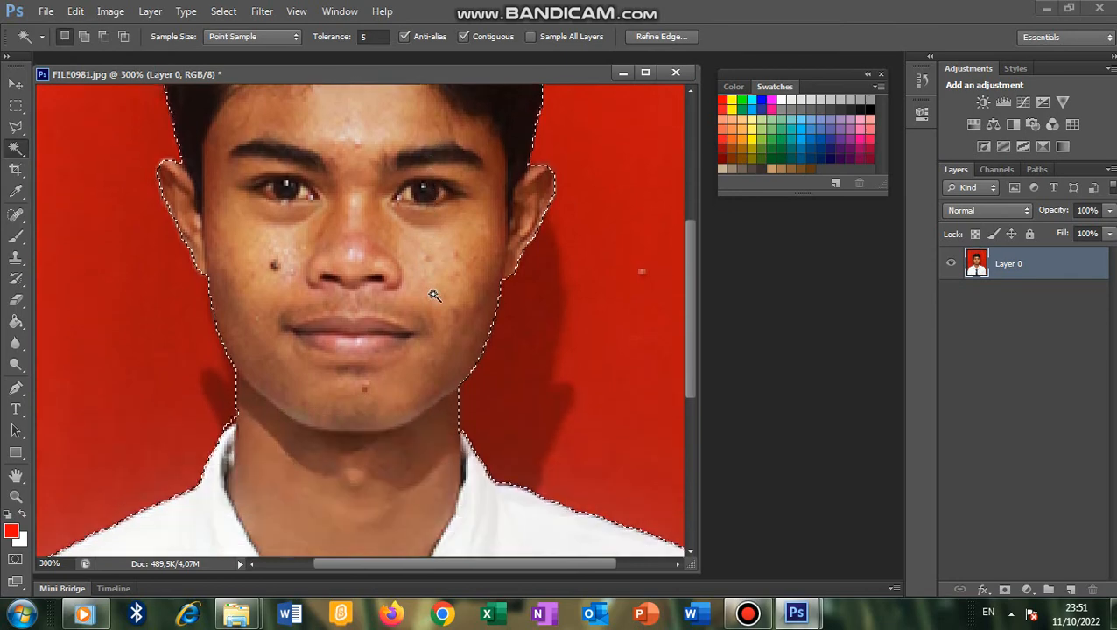
scroll(434, 295, "down", 2)
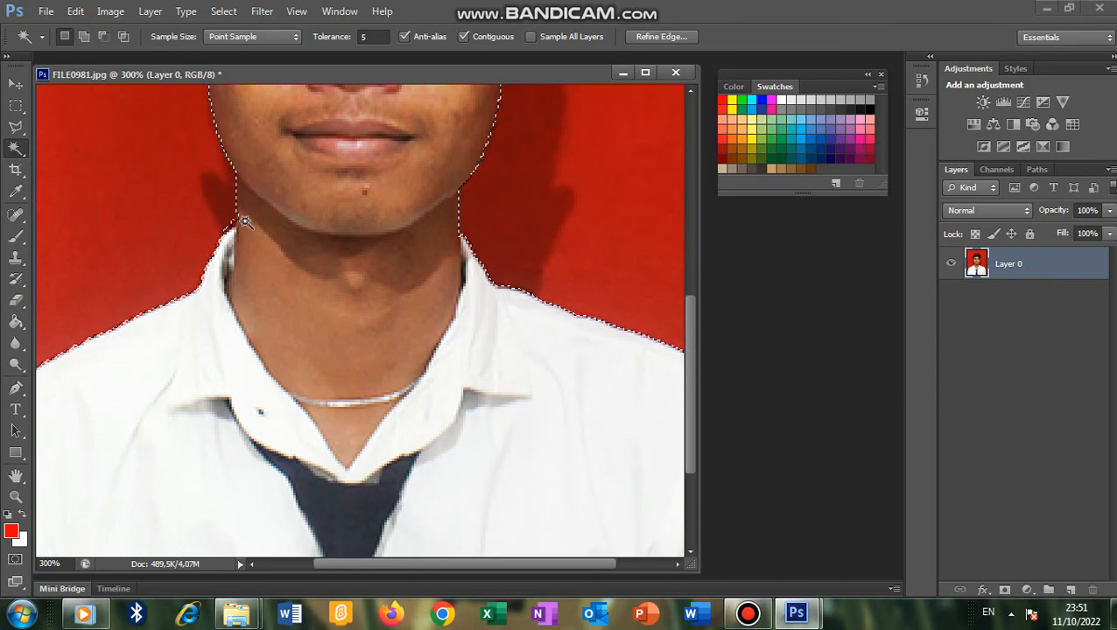
left_click(18, 129)
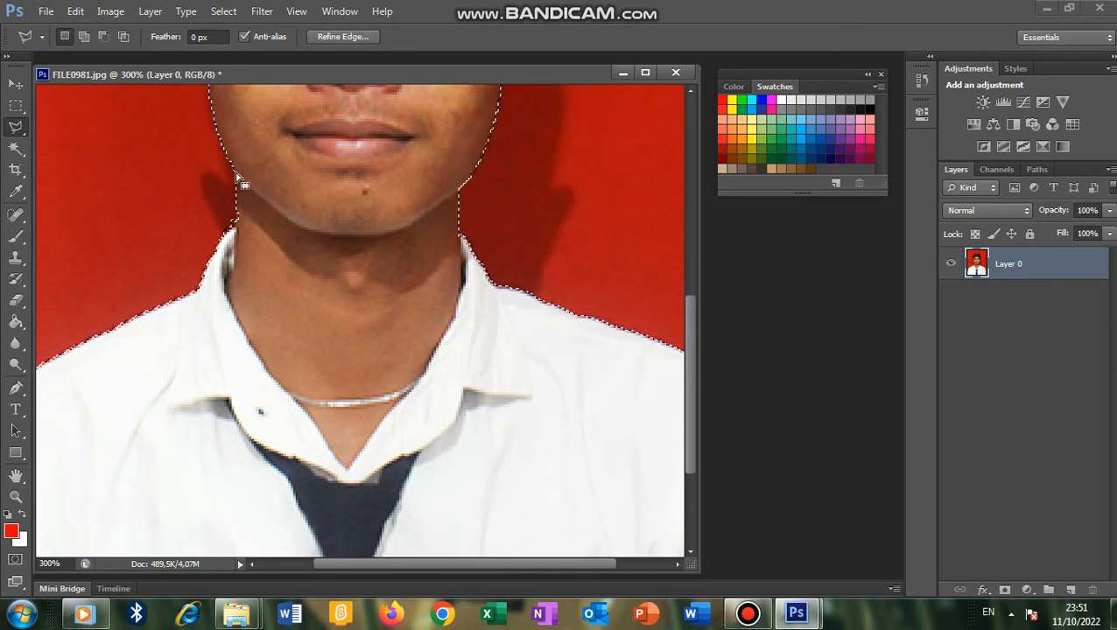
key("alt")
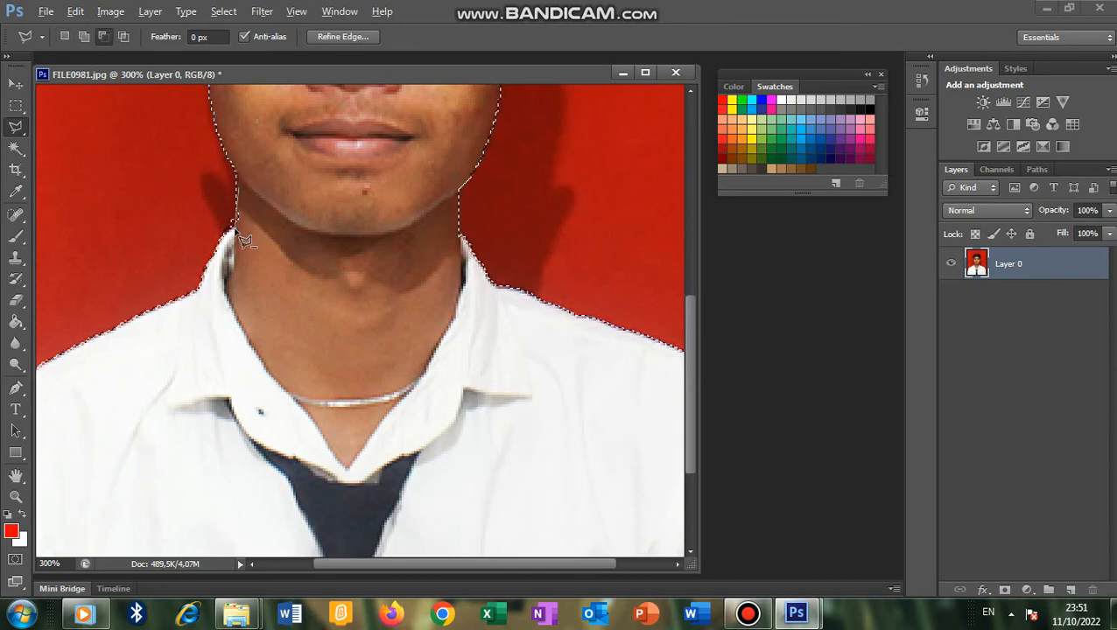
left_click(236, 229)
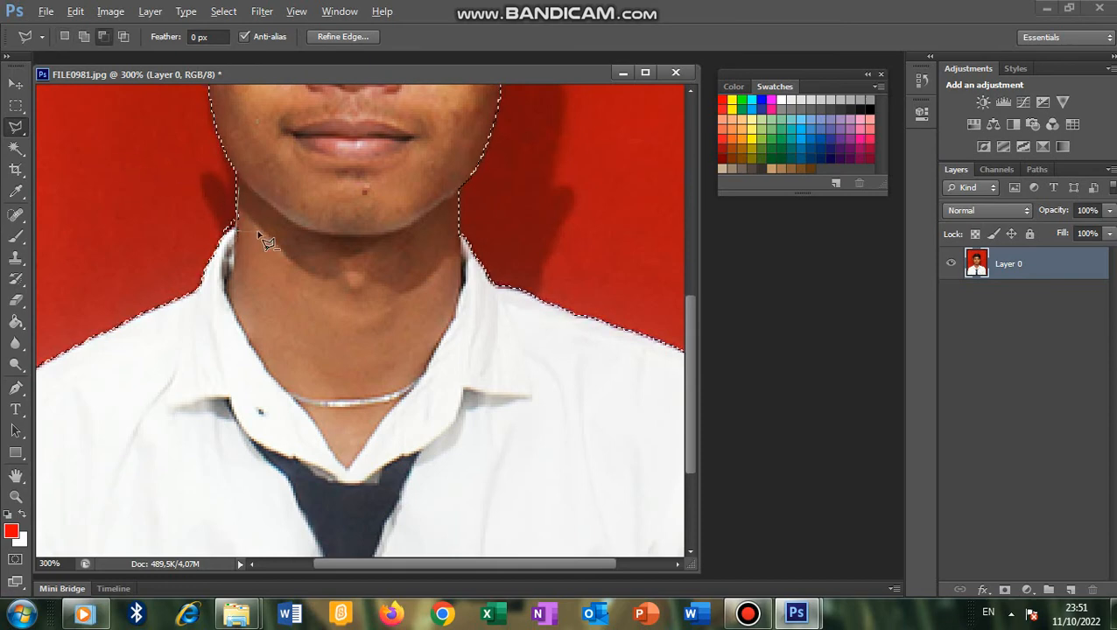
double_click(252, 181)
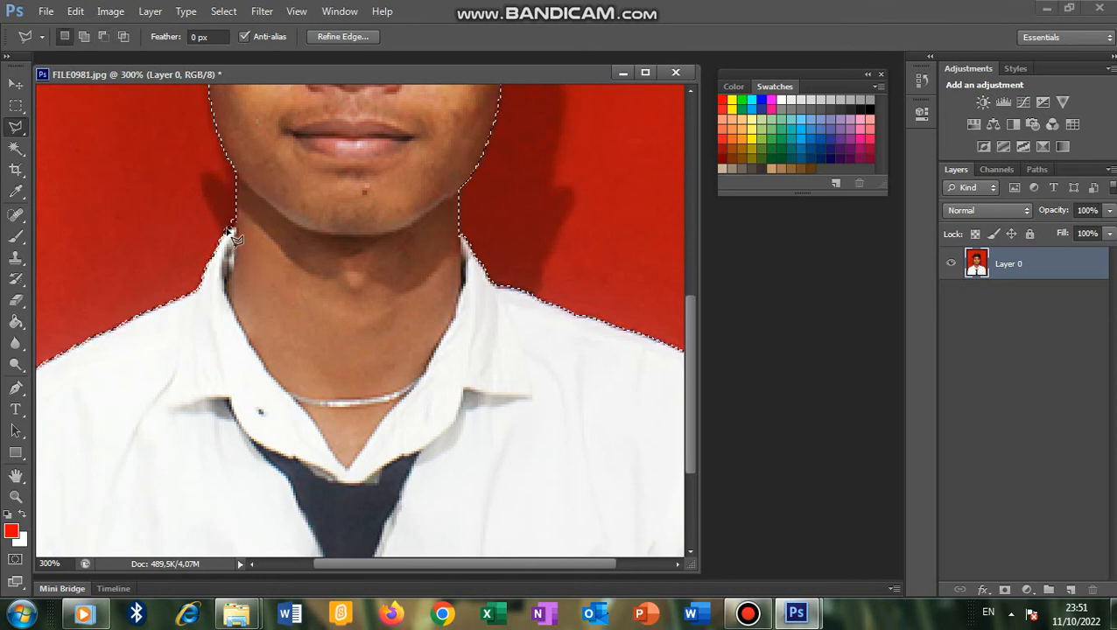
key("shift")
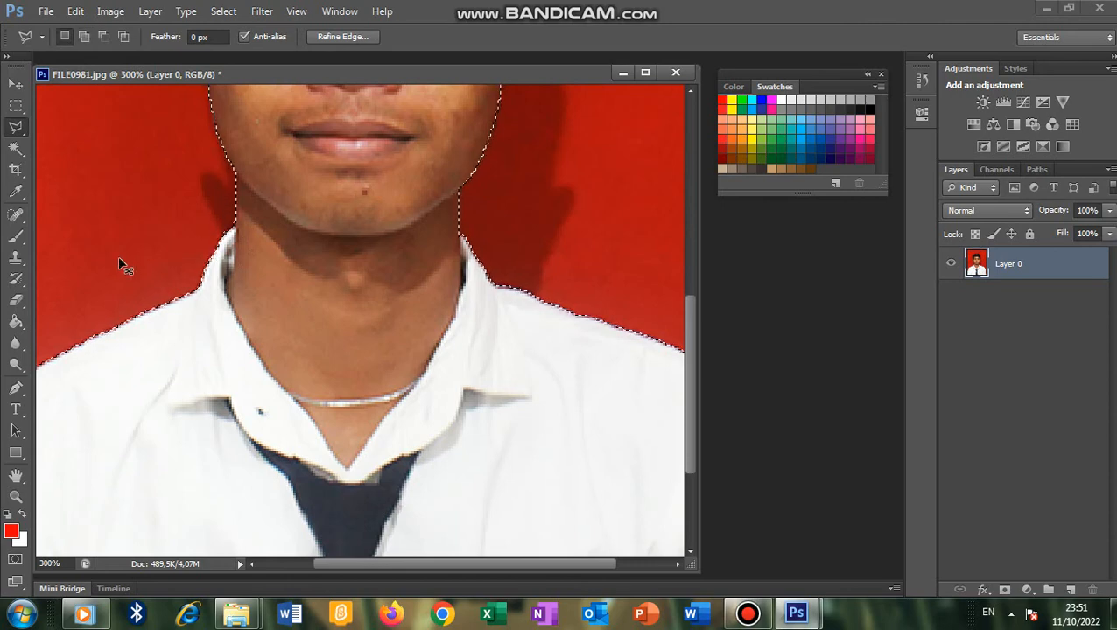
- Fit the portrait on screen and reposition its floating document window in the workspace
key("ctrl+minus")
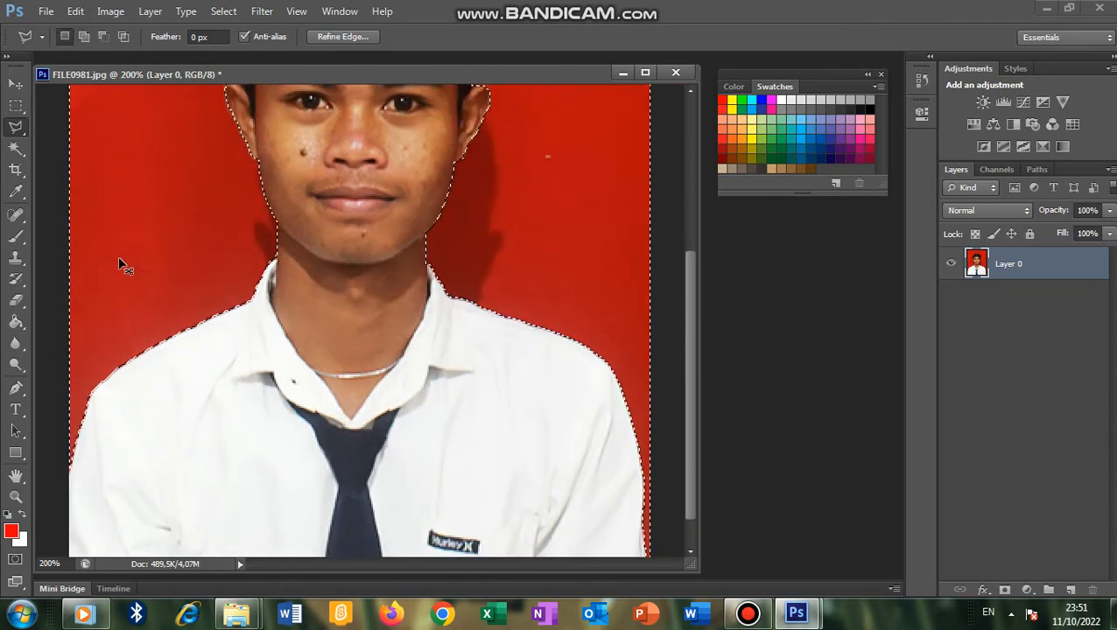
key("ctrl+minus")
key("ctrl+0")
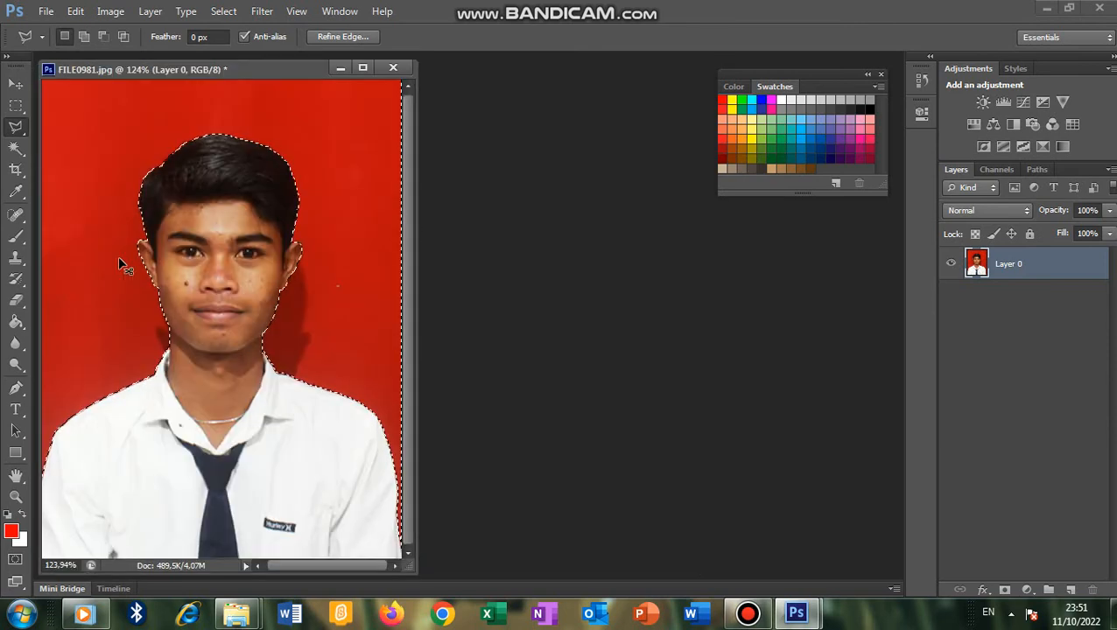
left_click(362, 68)
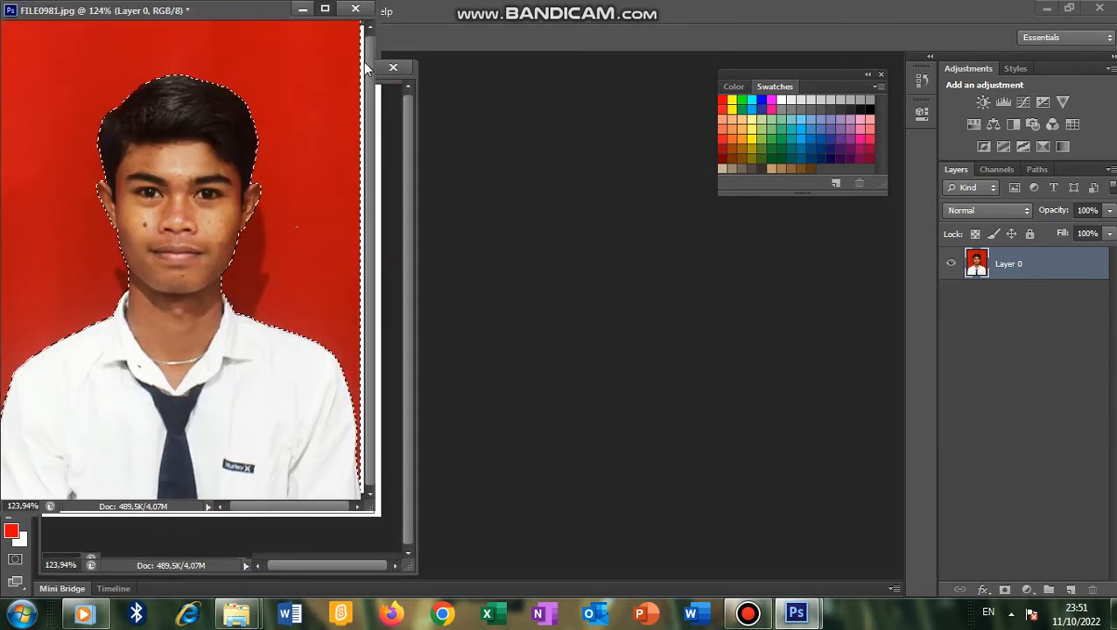
left_click(1069, 8)
left_click_drag(281, 75, 339, 85)
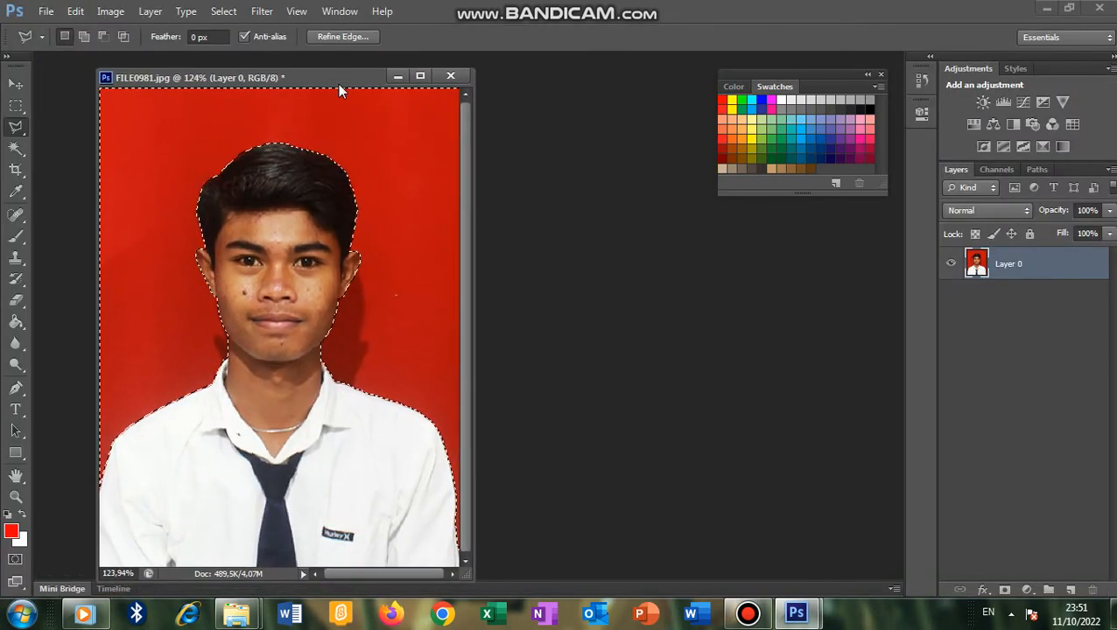
- Reset the Essentials workspace to restore its default panel layout
left_click(338, 11)
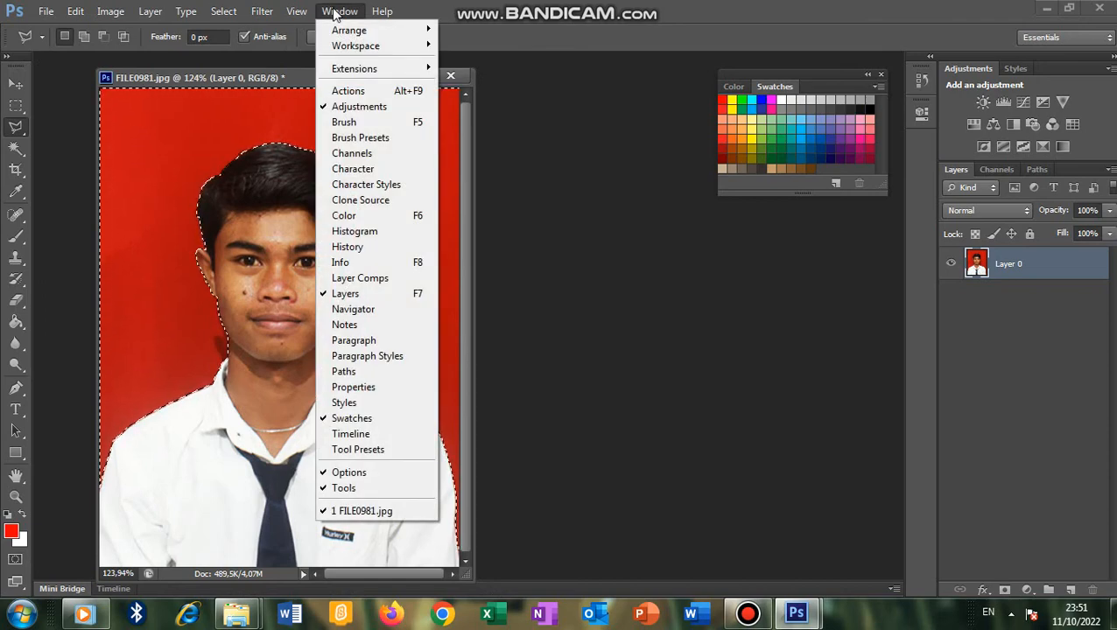
mouse_move(295, 11)
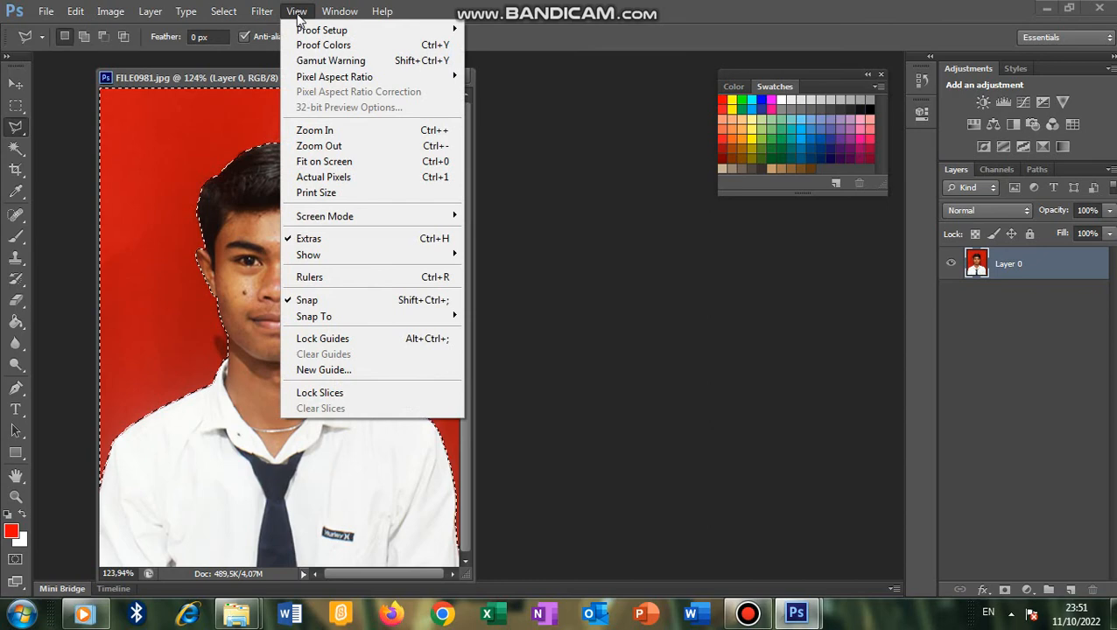
mouse_move(340, 12)
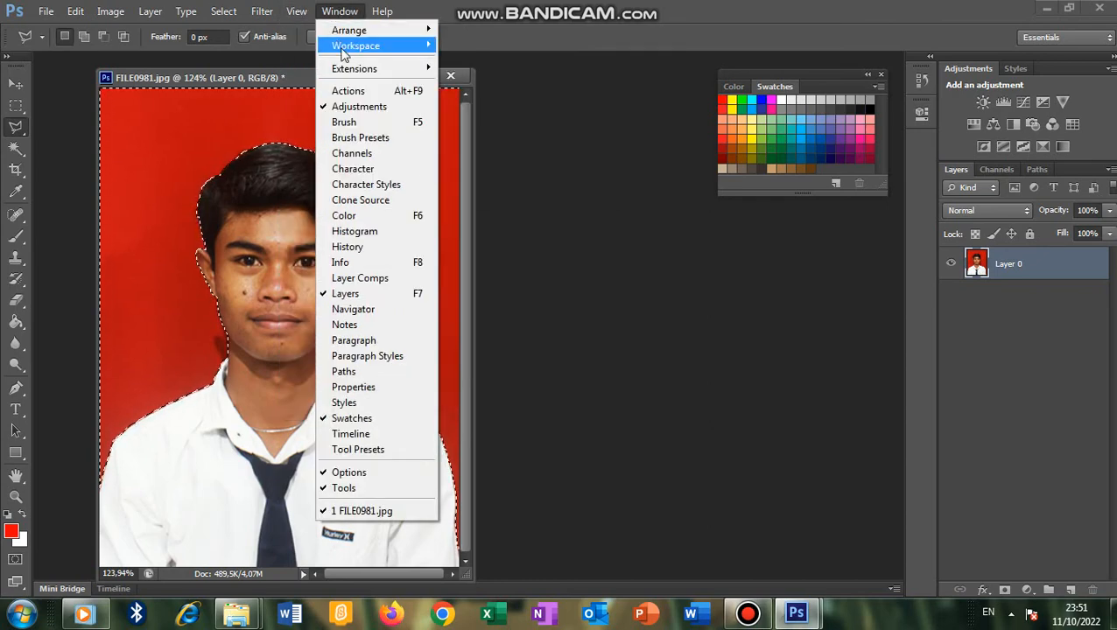
mouse_move(347, 54)
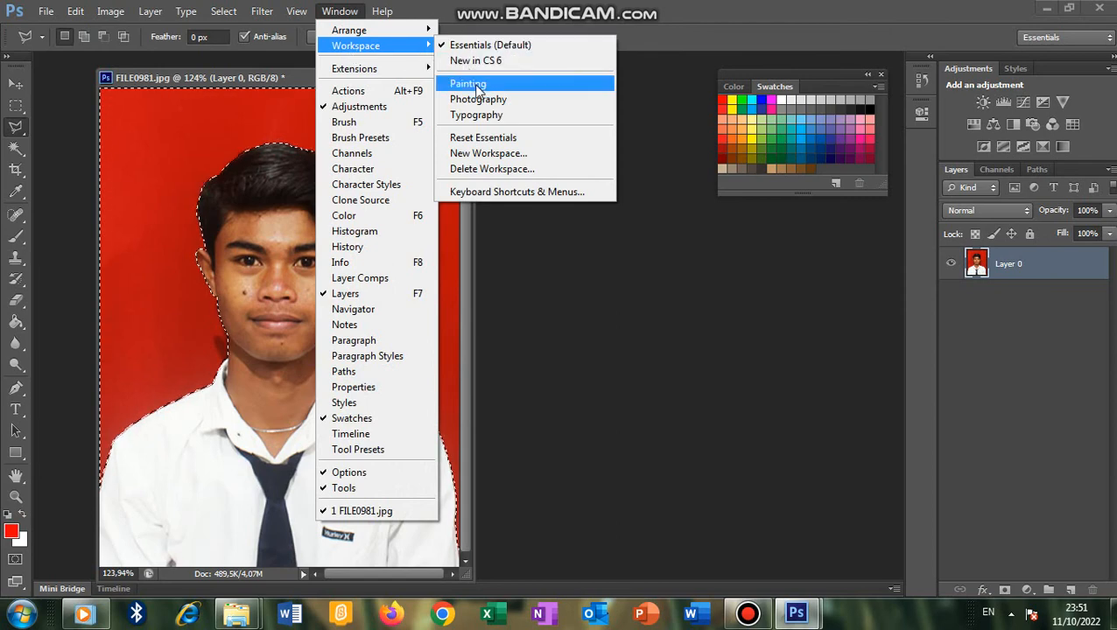
left_click(487, 142)
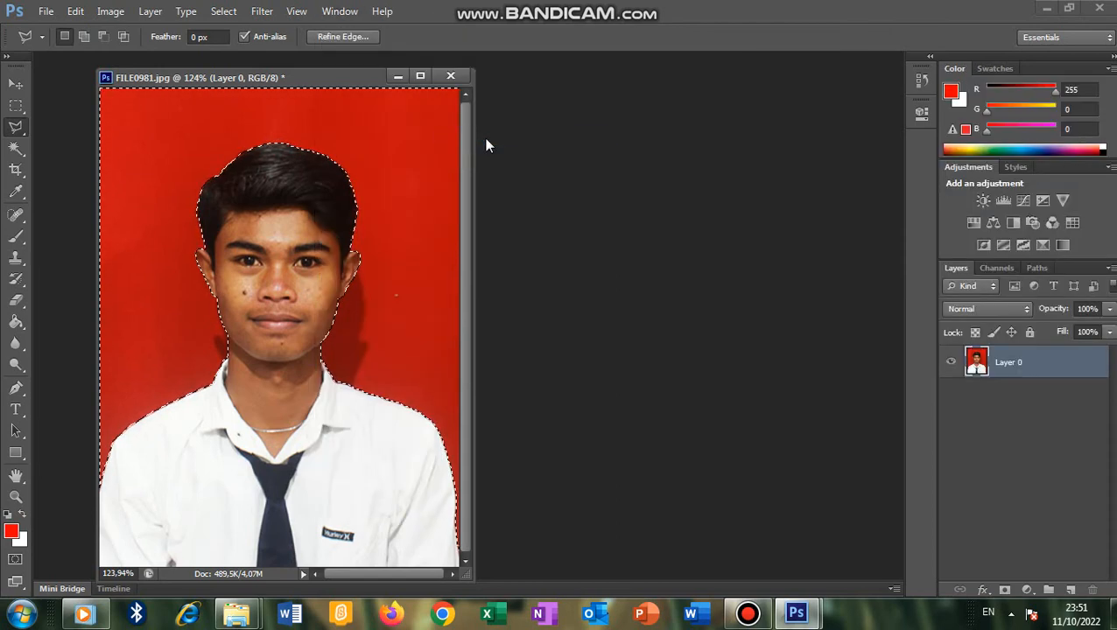
left_click(338, 11)
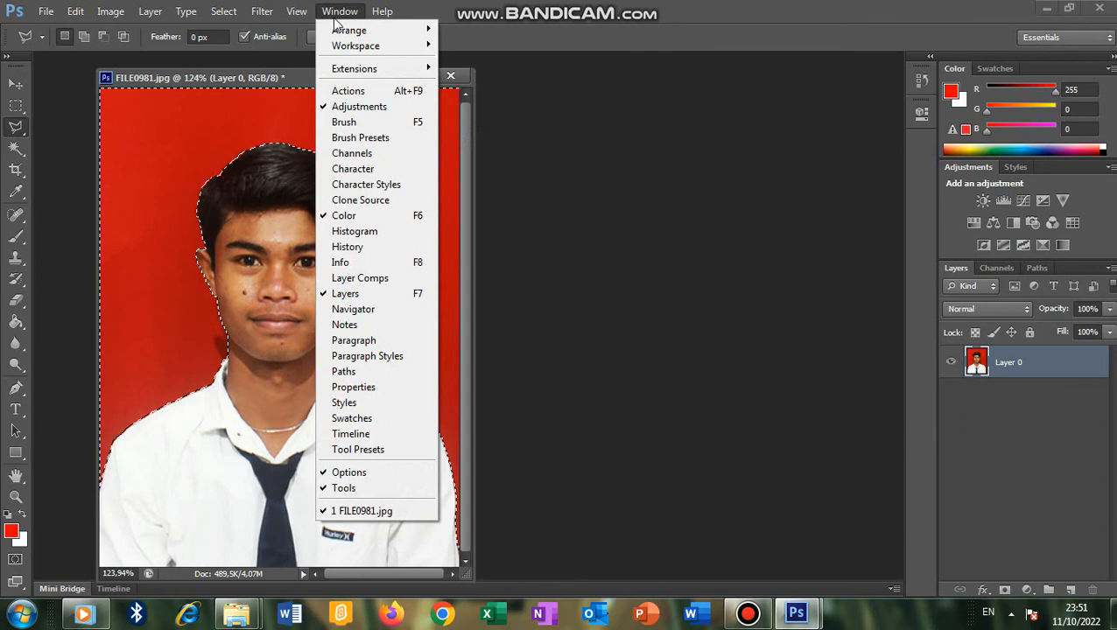
mouse_move(346, 48)
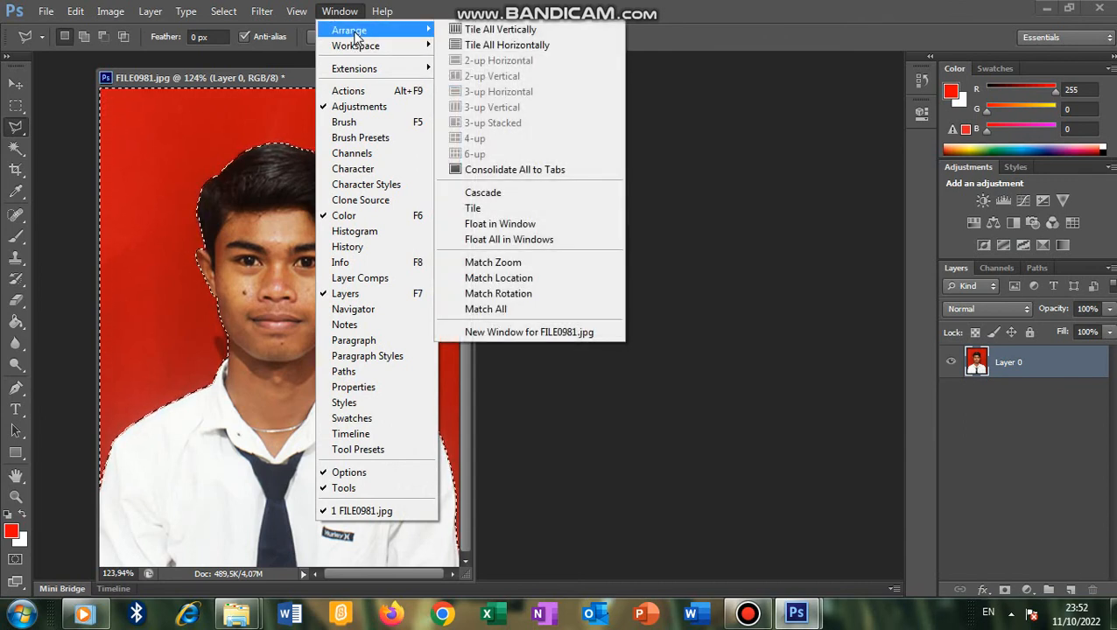
mouse_move(356, 72)
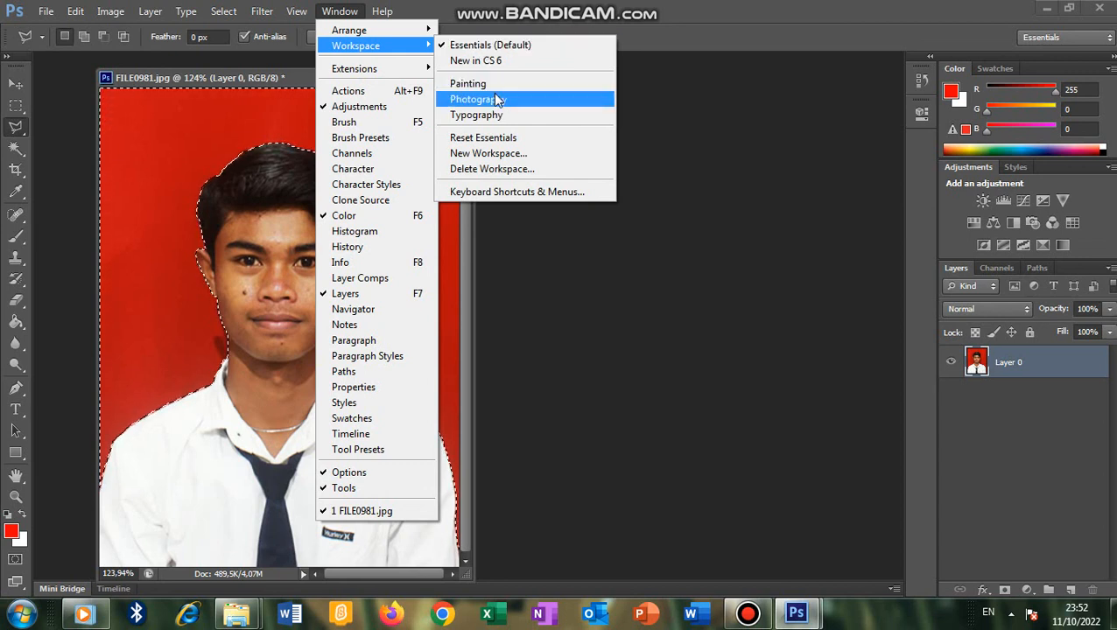
left_click(471, 11)
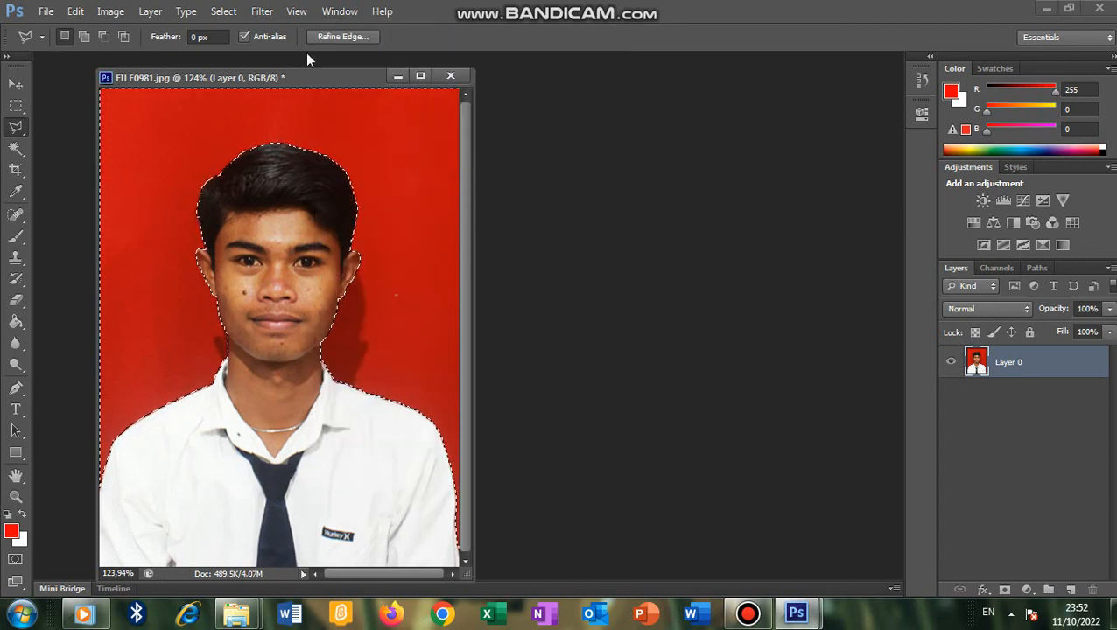
- Paint the selected background around the head and shoulders bright red (RGB 255, 0, 0) with a soft 135 px Brush at 100% opacity
mouse_move(230, 77)
left_mouse_down()
mouse_move(280, 72)
mouse_move(244, 75)
left_mouse_up()
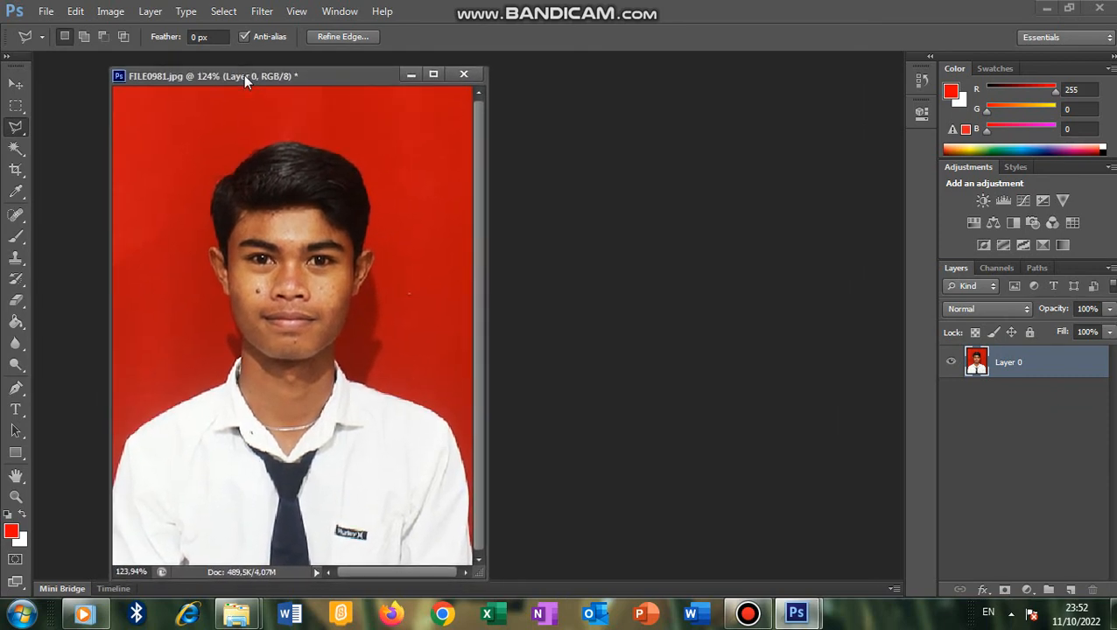
left_click(15, 239)
mouse_move(165, 147)
left_mouse_down()
mouse_move(155, 137)
mouse_move(162, 262)
mouse_move(149, 262)
left_mouse_up()
mouse_move(67, 193)
left_mouse_down()
mouse_move(151, 151)
mouse_move(129, 119)
mouse_move(153, 107)
mouse_move(209, 93)
mouse_move(396, 102)
mouse_move(320, 136)
mouse_move(220, 120)
mouse_move(151, 156)
mouse_move(165, 275)
mouse_move(140, 220)
mouse_move(179, 304)
mouse_move(156, 296)
mouse_move(178, 305)
mouse_move(172, 341)
left_mouse_up()
mouse_move(403, 289)
left_mouse_down()
mouse_move(386, 256)
mouse_move(412, 289)
mouse_move(388, 202)
mouse_move(434, 140)
mouse_move(292, 112)
left_mouse_up()
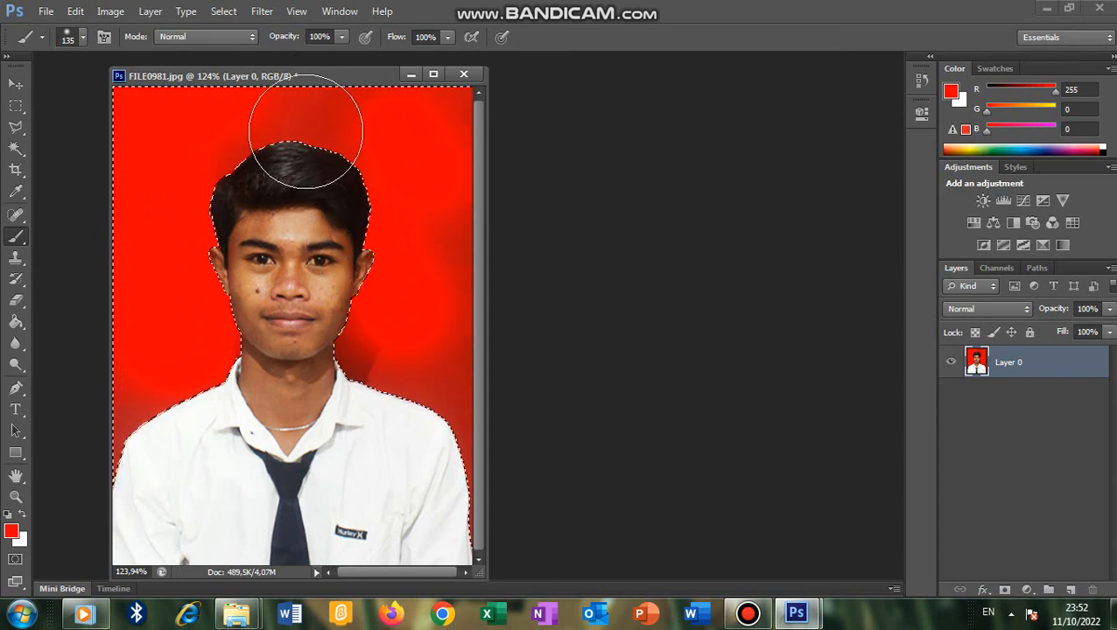